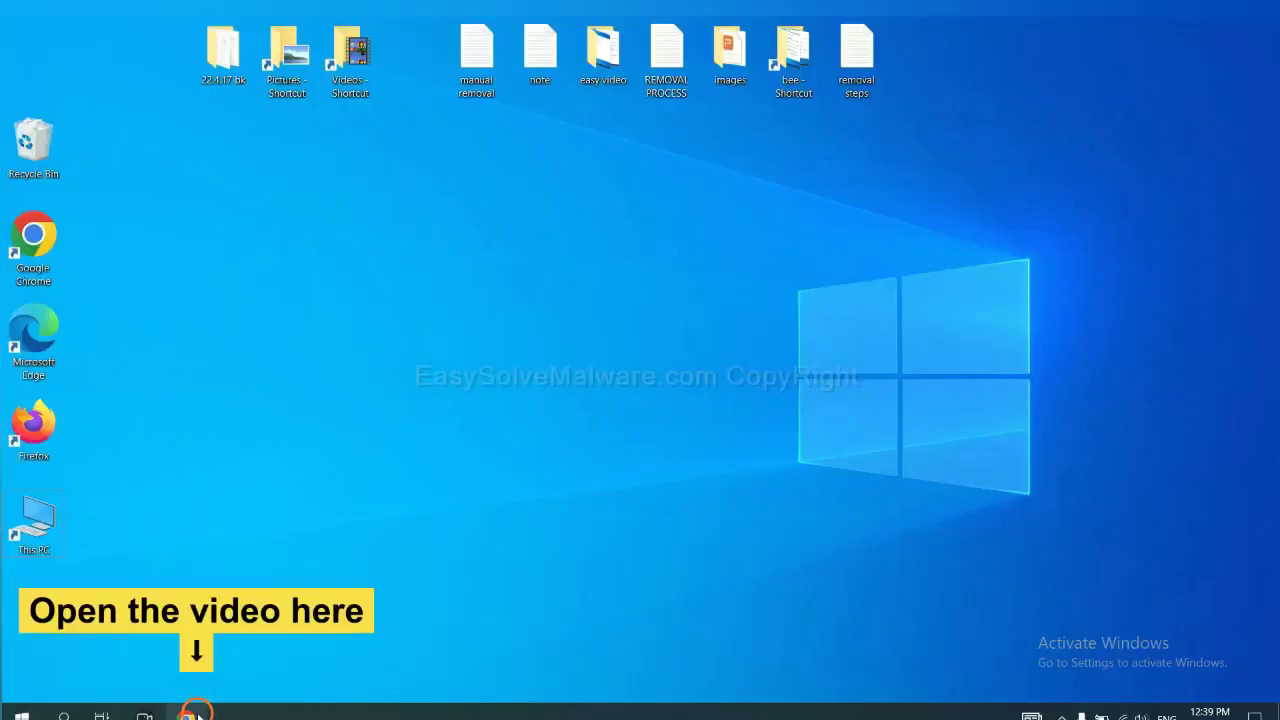
# Step: Switch to Chrome and download SpyHunter for Windows from the malware removal guide on easysolvemalware.com
pyautogui.click(195, 712)
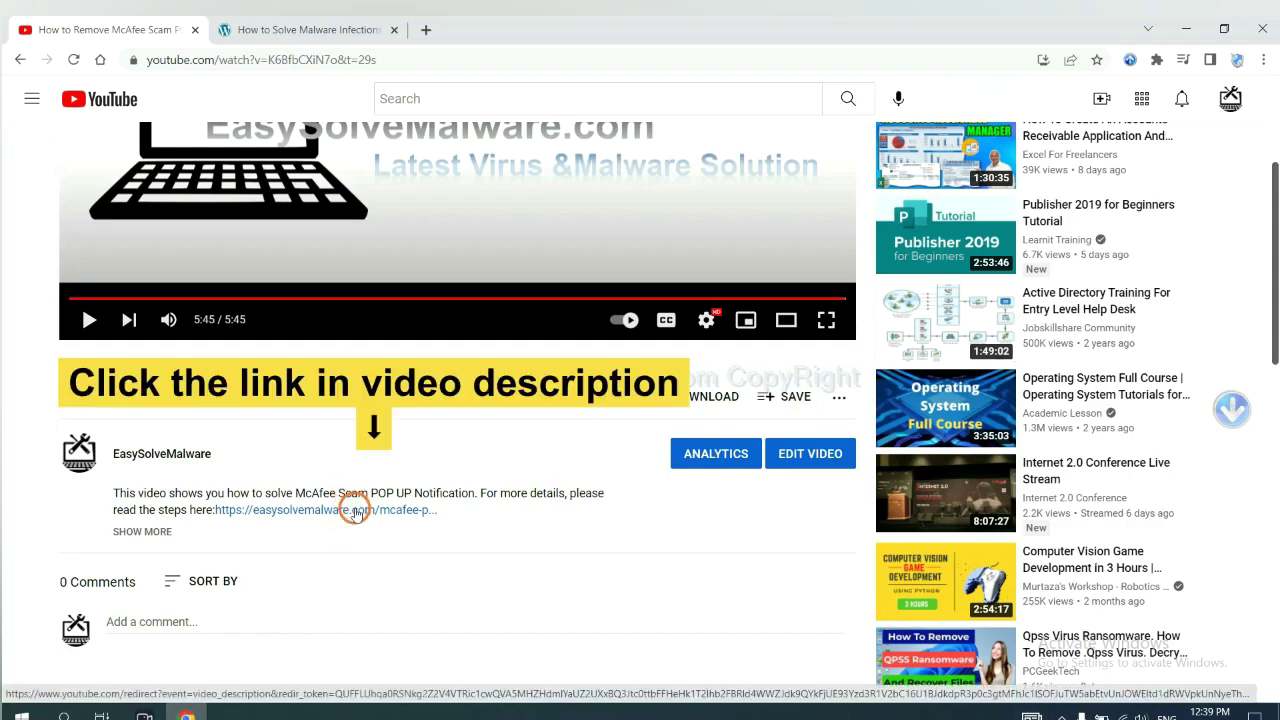
pyautogui.click(330, 29)
pyautogui.scroll(-3, 1267, 345)
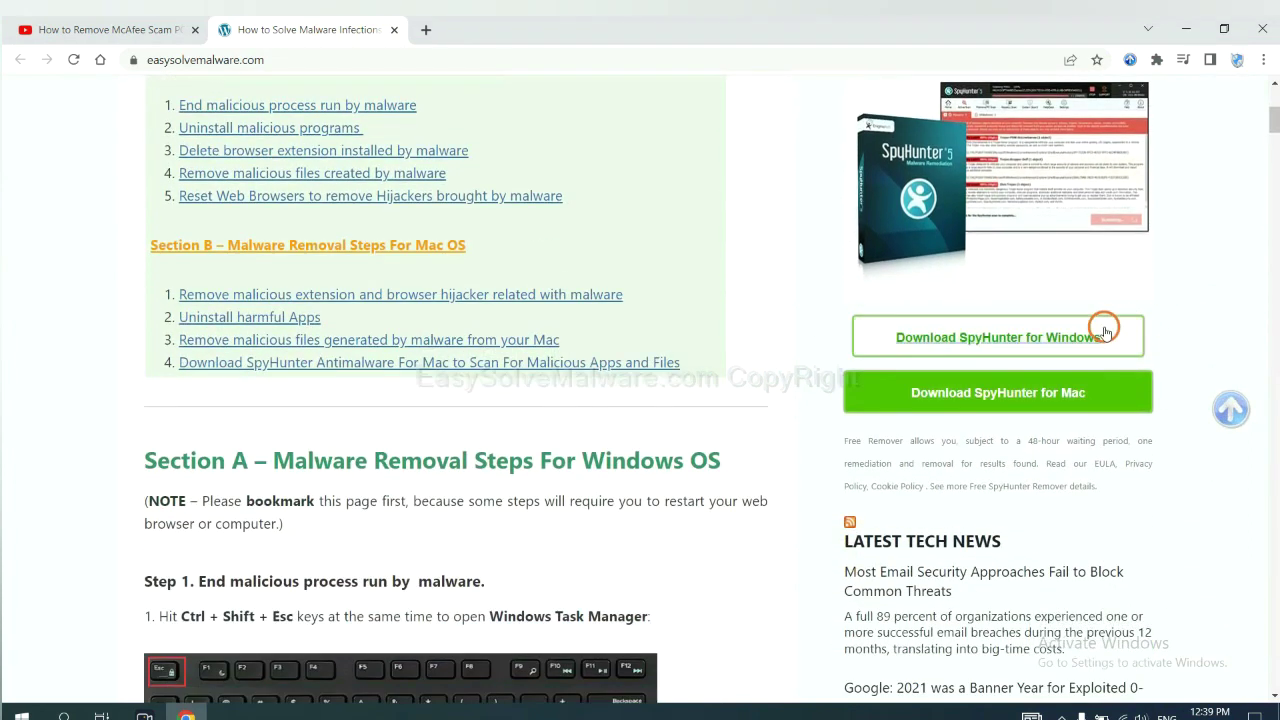
pyautogui.click(1089, 334)
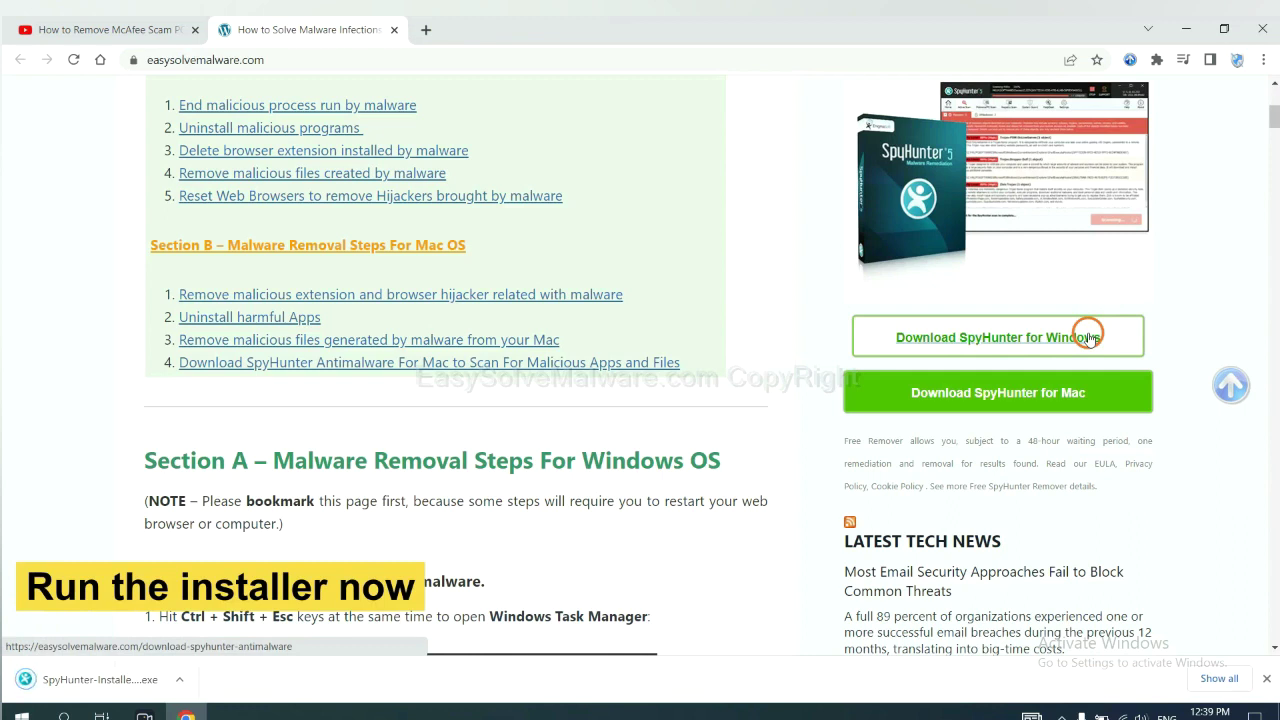
# Step: Run the downloaded SpyHunter 5 installer in English, accept the EULA and Privacy Policy, and finish the setup
pyautogui.click(83, 680)
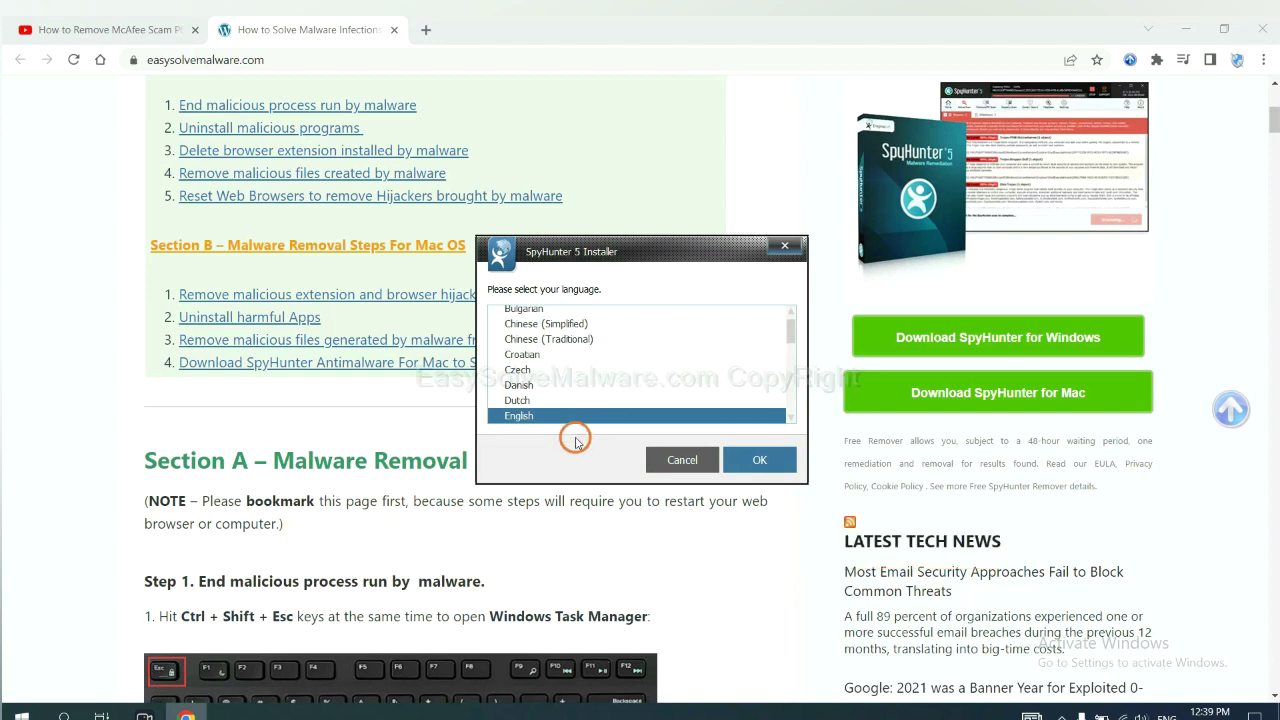
pyautogui.click(759, 459)
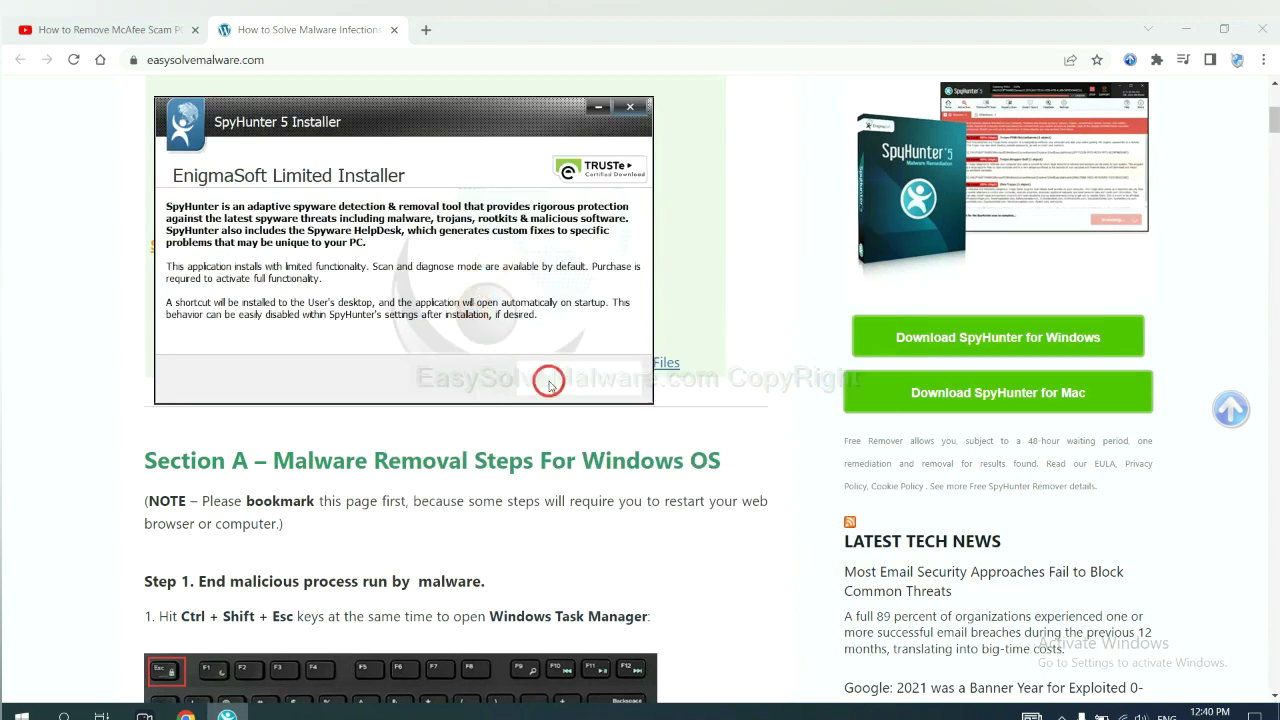
pyautogui.click(545, 380)
pyautogui.press('space')
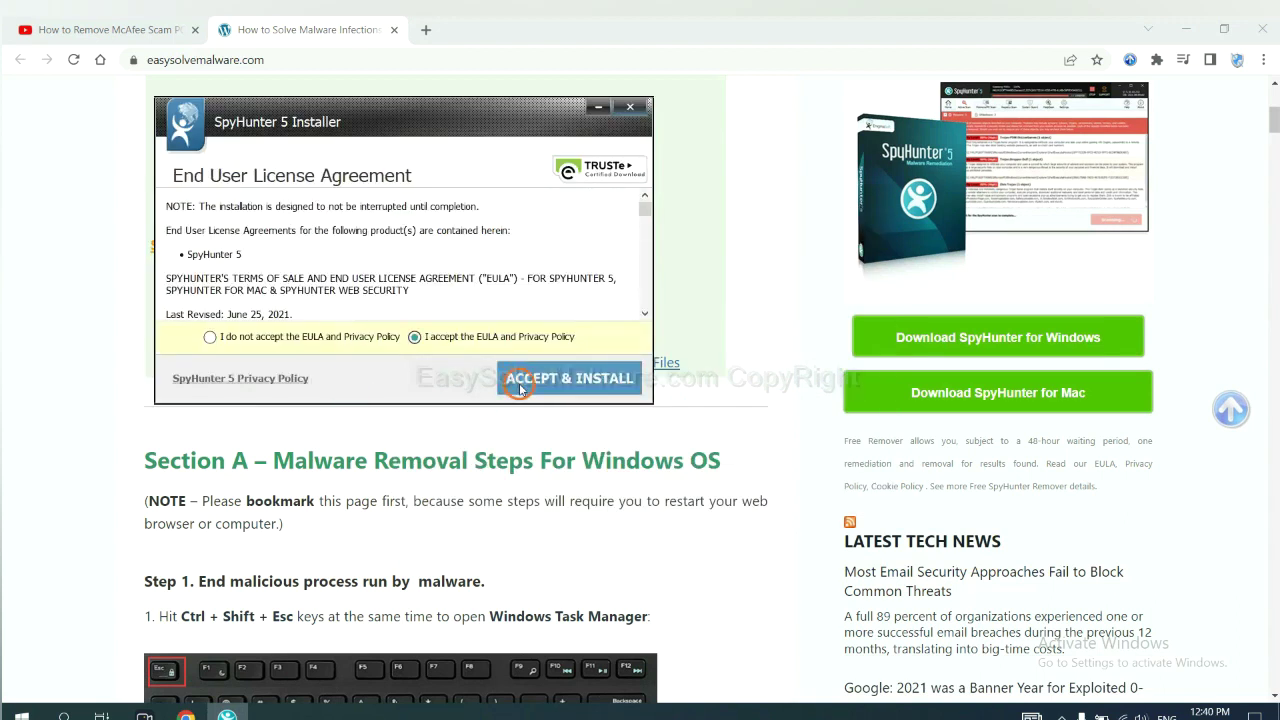
pyautogui.click(519, 388)
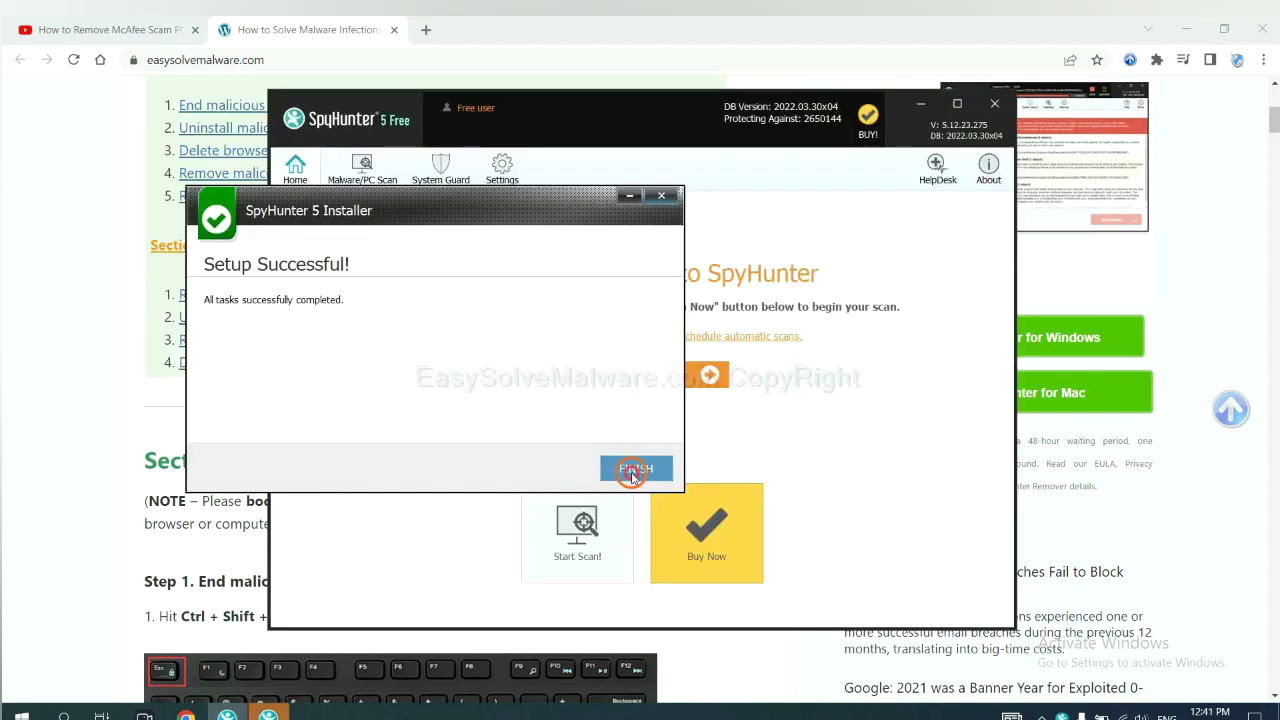
pyautogui.click(628, 466)
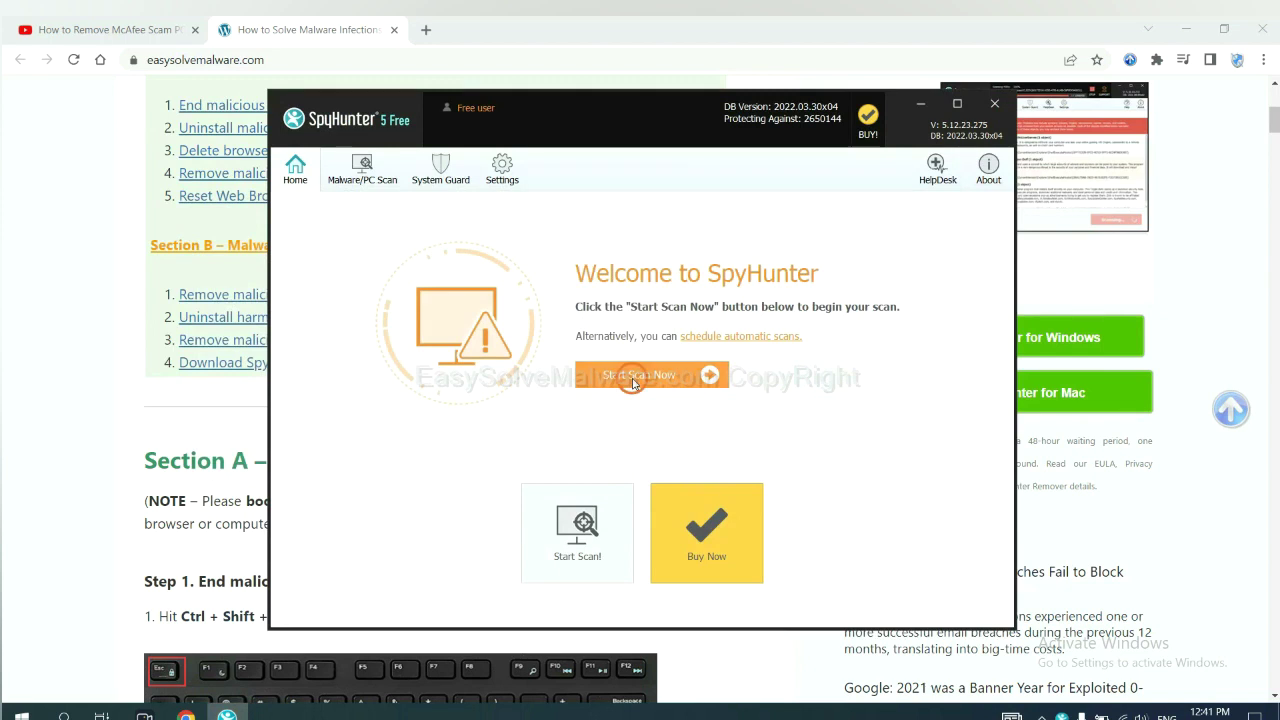
# Step: Start a SpyHunter malware scan and continue past the unknown objects list with remove360.bat set to Disable
pyautogui.click(632, 383)
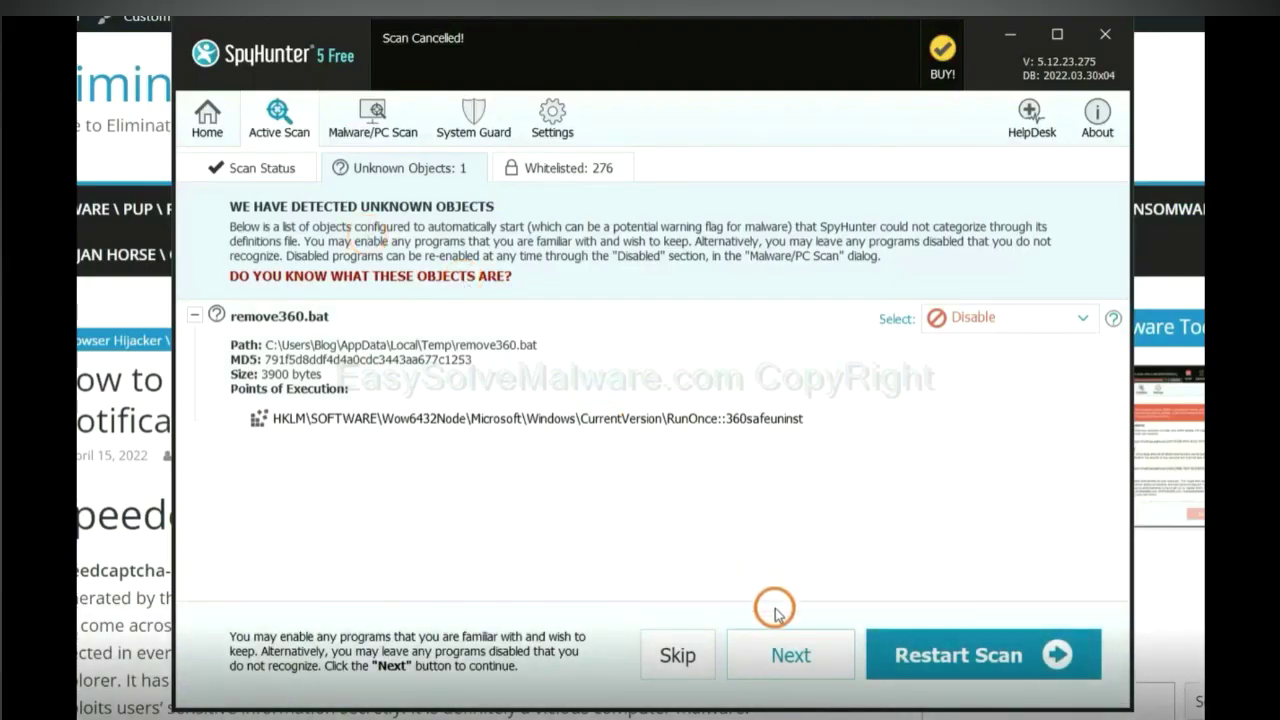
pyautogui.click(790, 657)
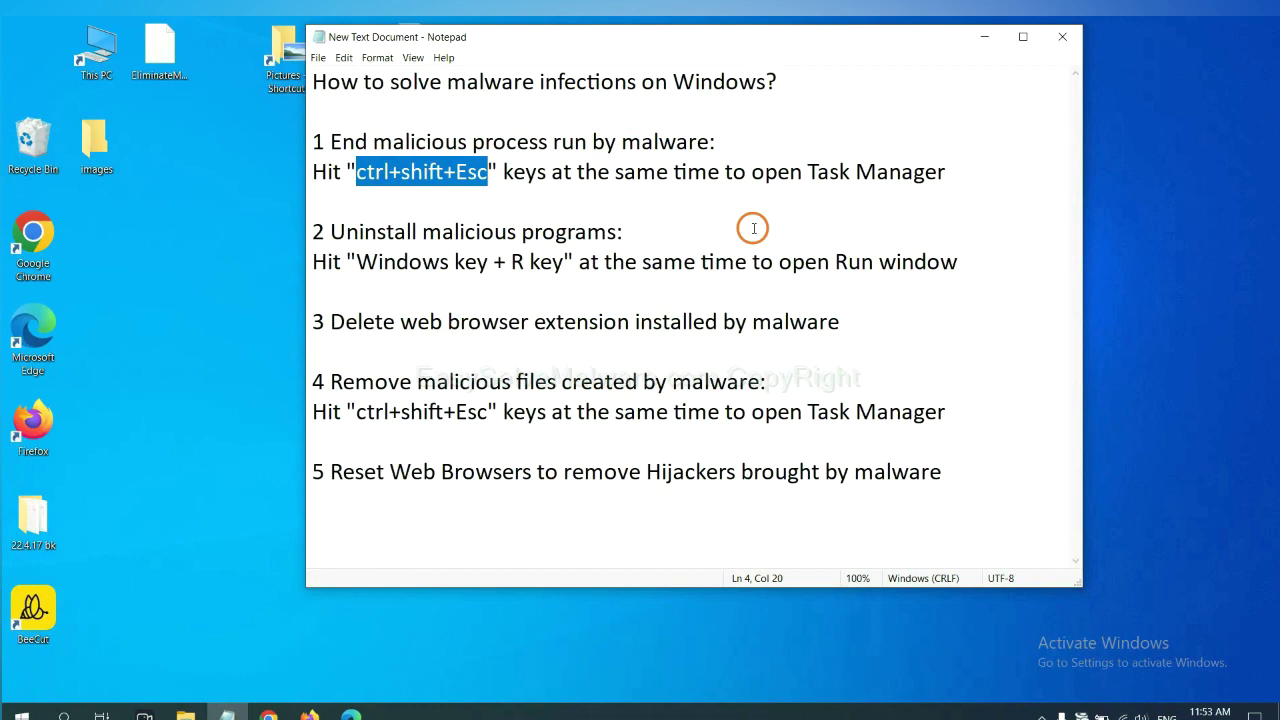
# Step: Highlight the Task Manager shortcut text under item 1 of the notes and open Task Manager
pyautogui.click(457, 175)
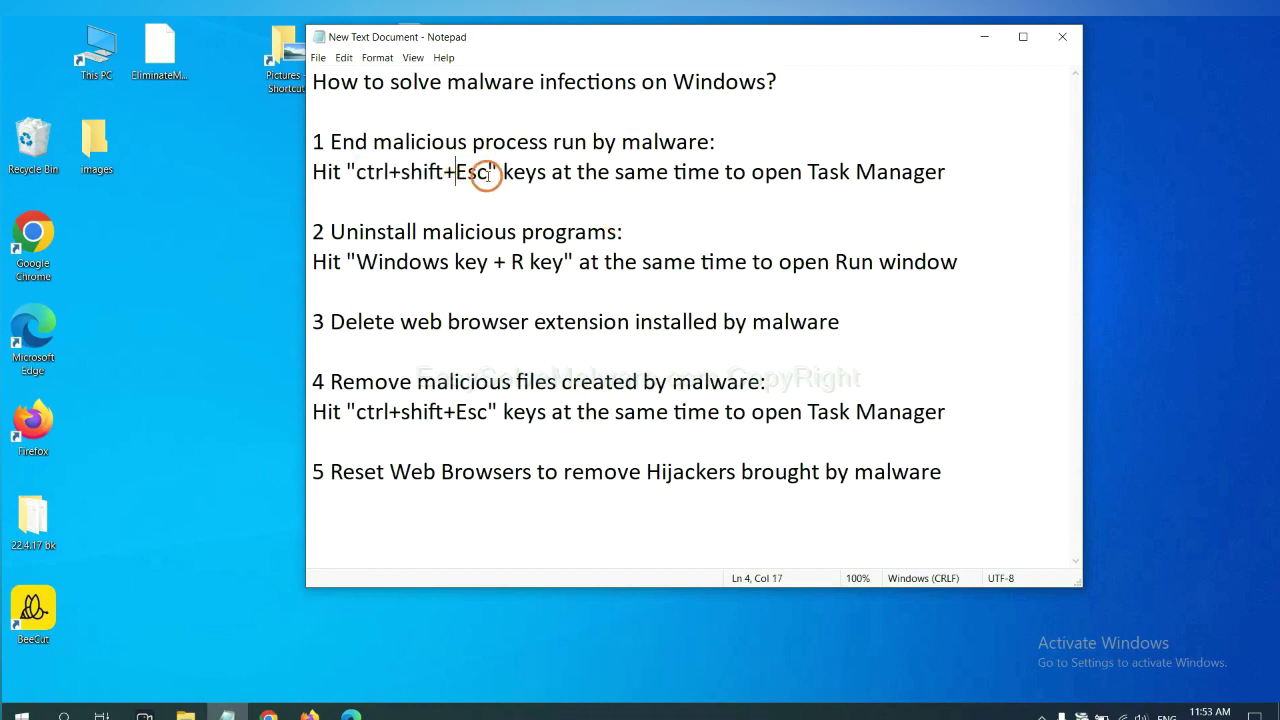
pyautogui.moveTo(488, 172); pyautogui.dragTo(348, 175)
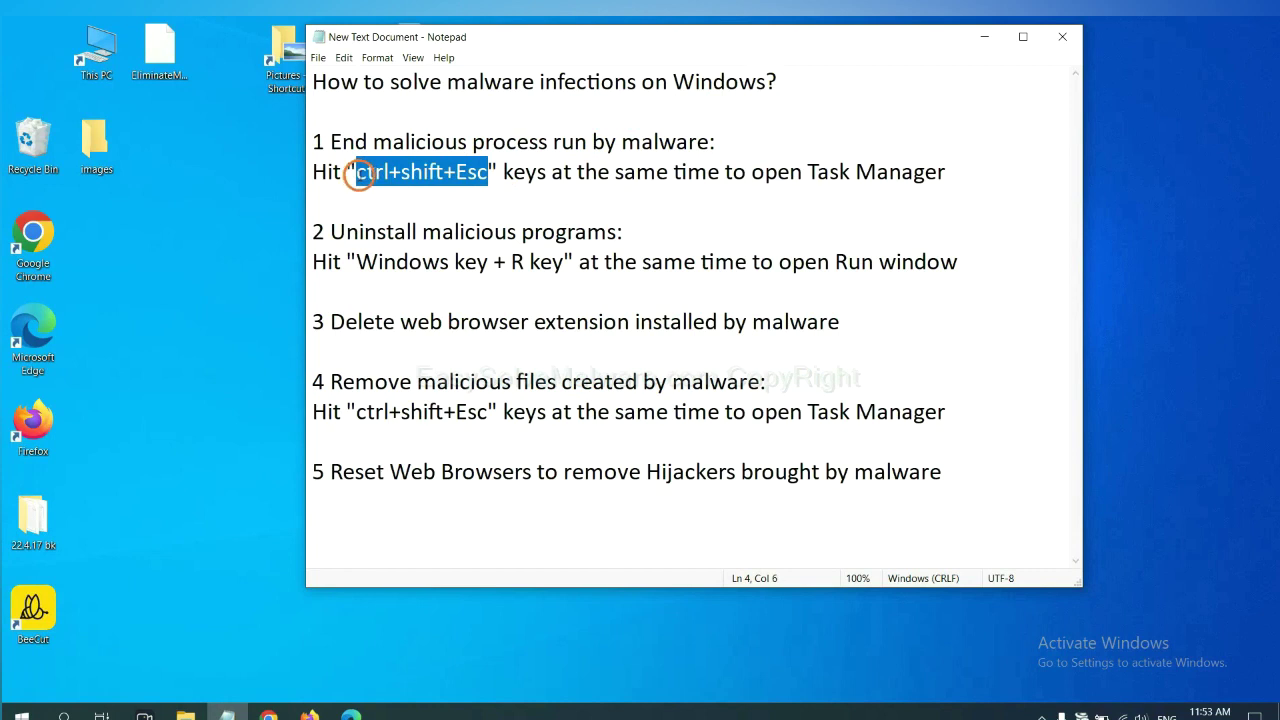
pyautogui.hotkey('ctrl', 'shift', 'Escape')
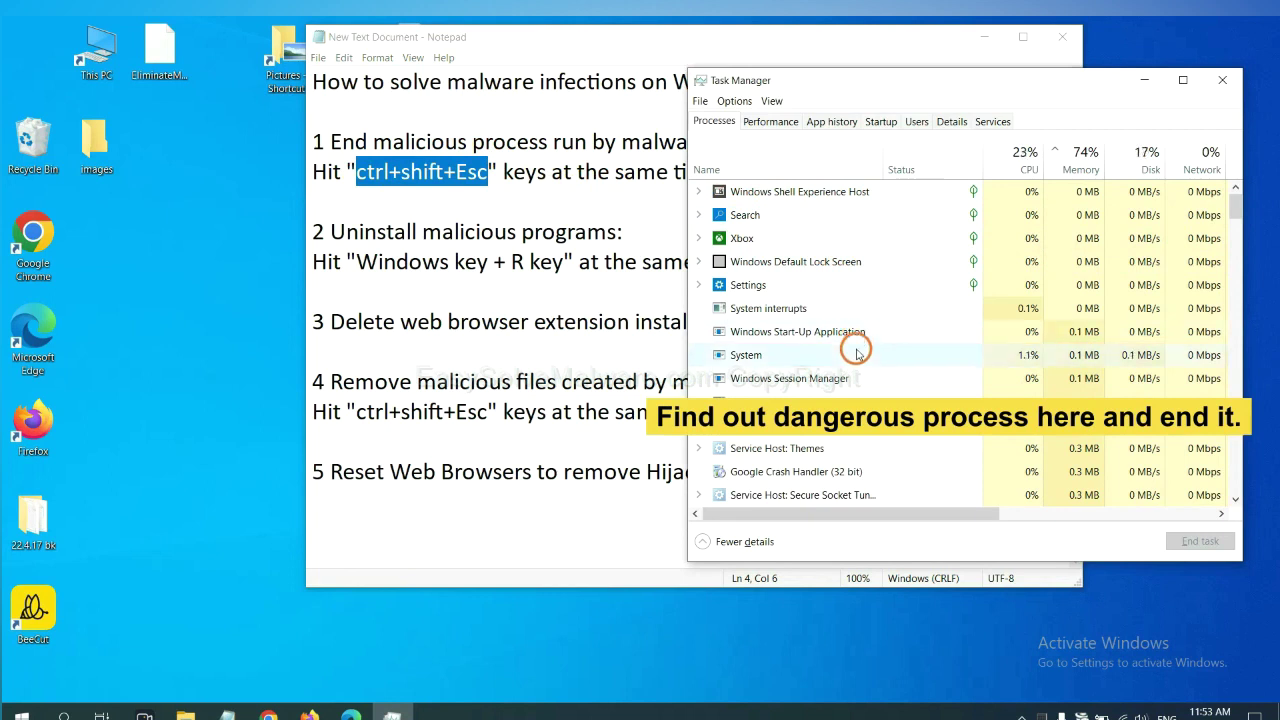
# Step: Try to end the Usermode Font Driver Host process and close Task Manager
pyautogui.click(857, 354)
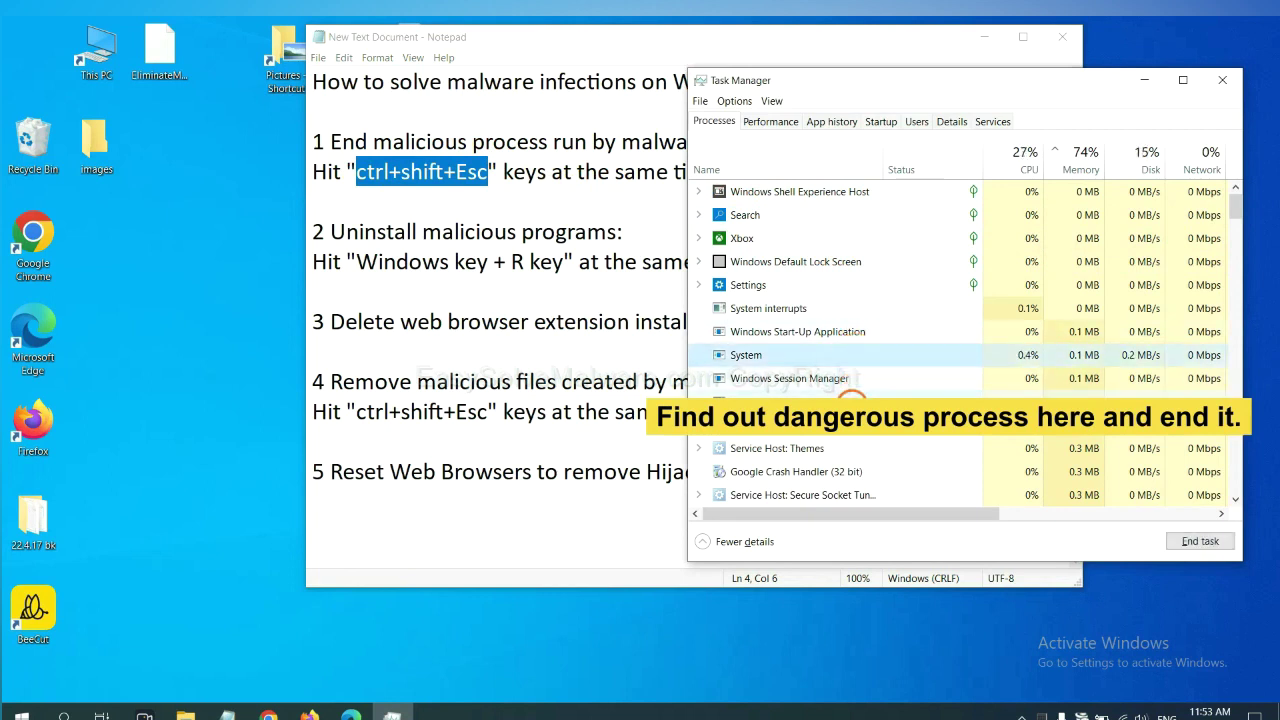
pyautogui.click(851, 398)
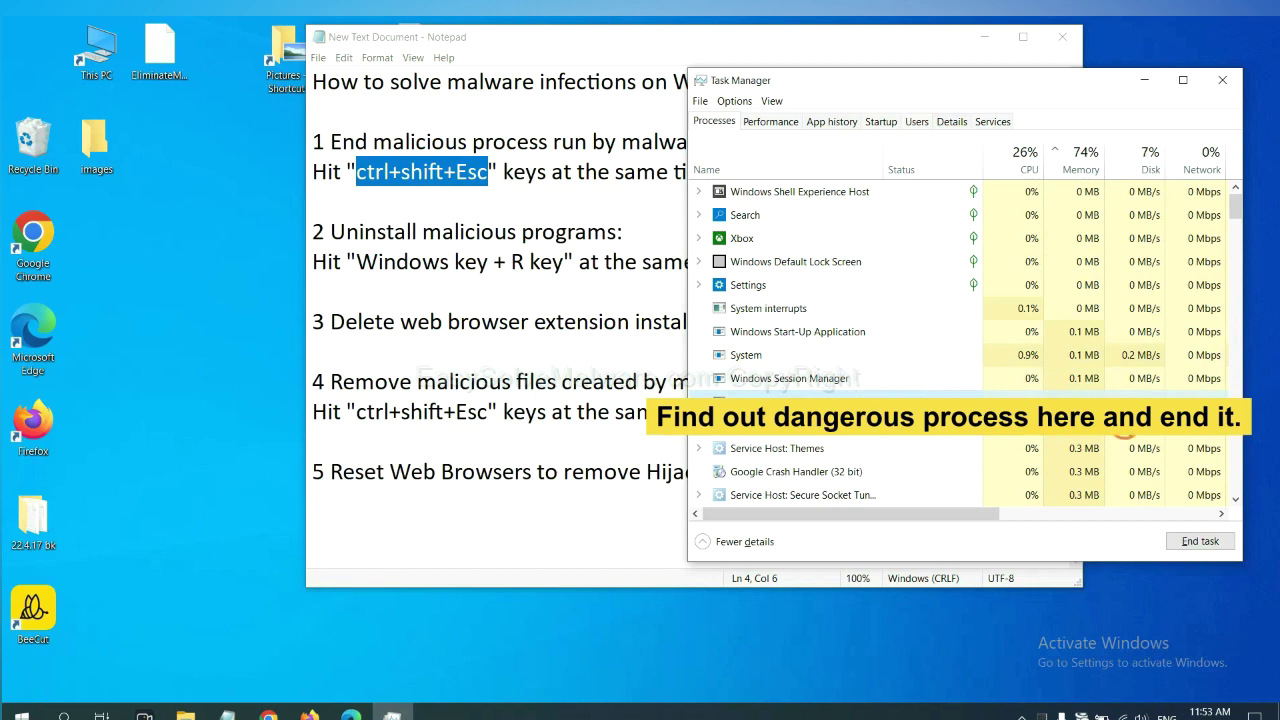
pyautogui.click(1212, 541)
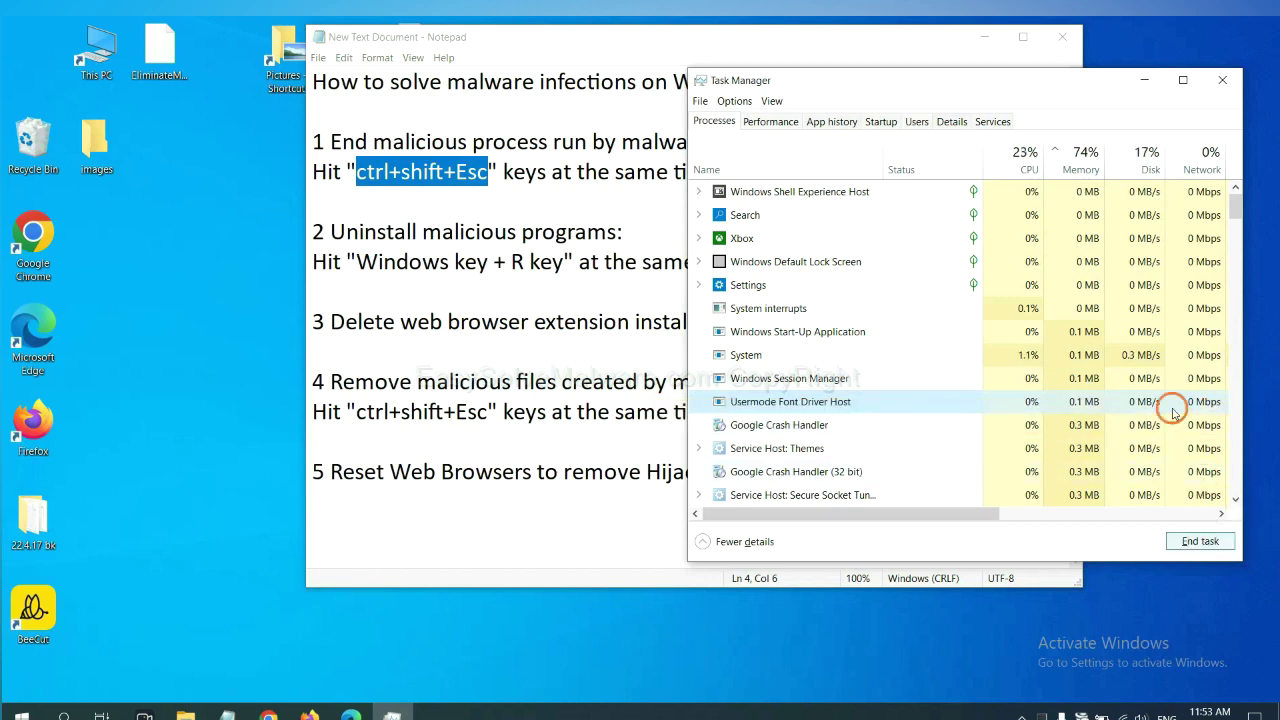
pyautogui.click(1218, 82)
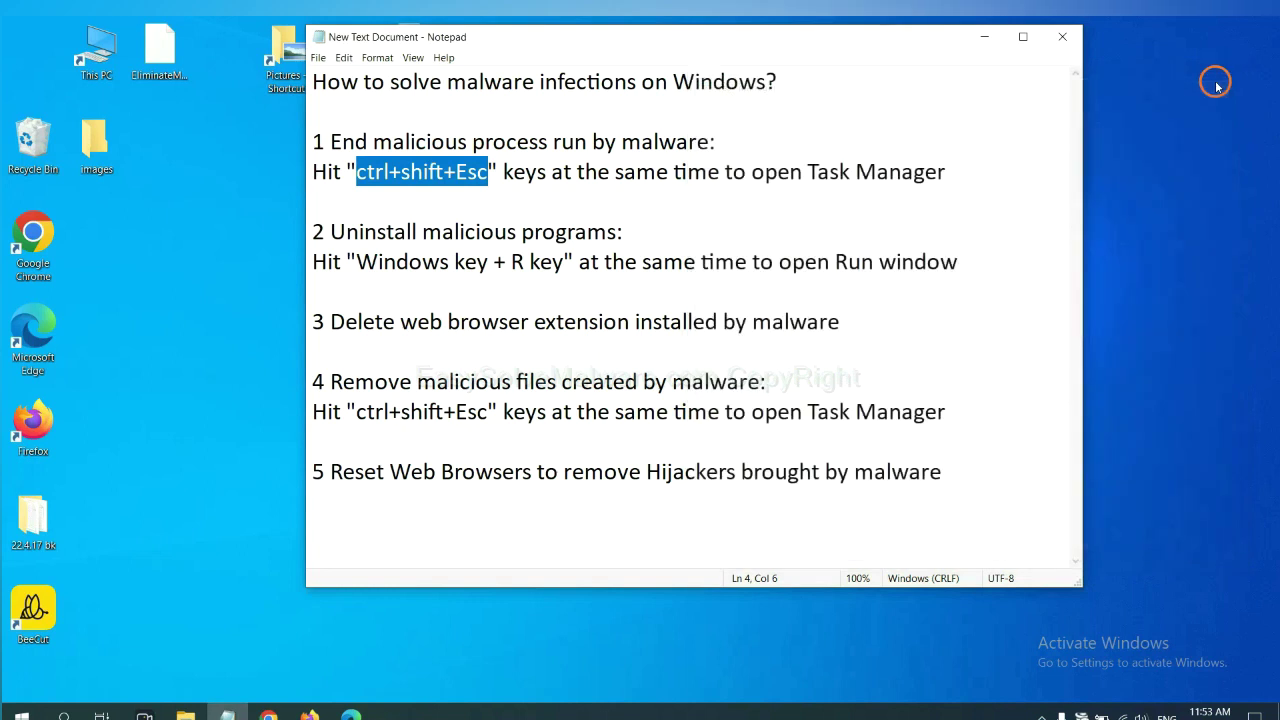
# Step: Highlight the Run shortcut text under item 2 of the notes and open Control Panel's program uninstall list by running "control panel"
pyautogui.click(797, 248)
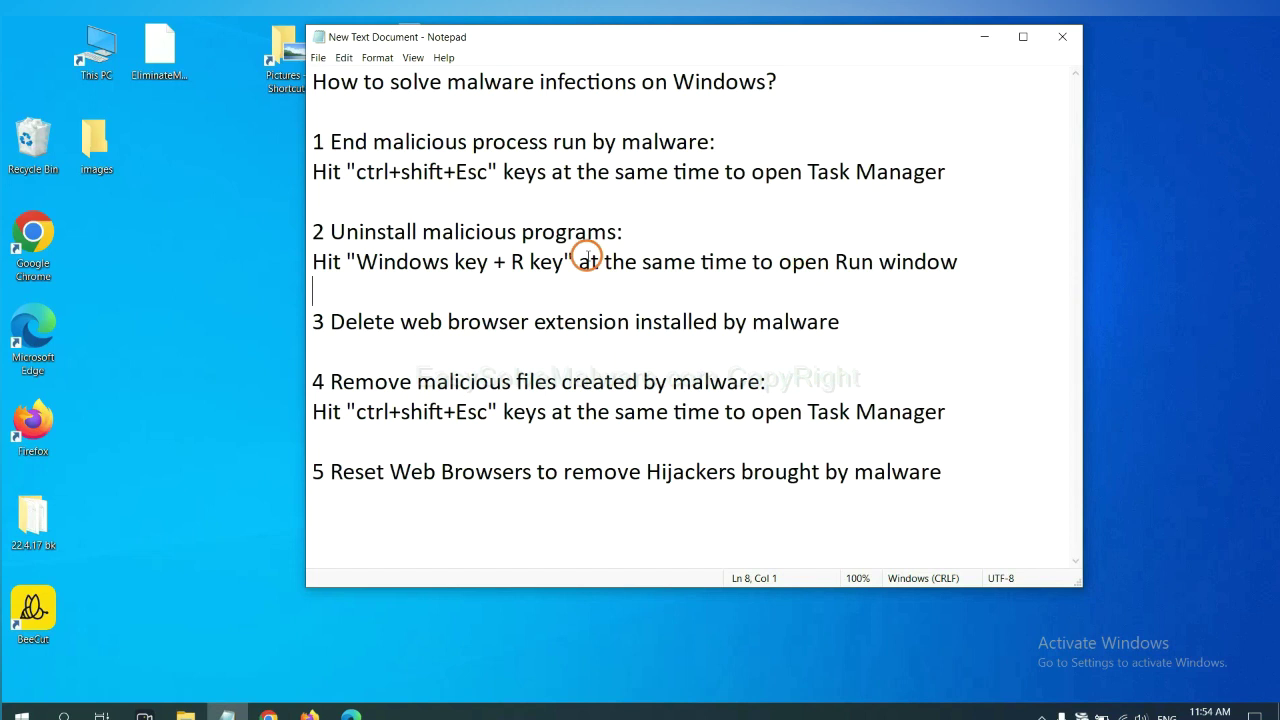
pyautogui.moveTo(354, 266); pyautogui.dragTo(561, 276)
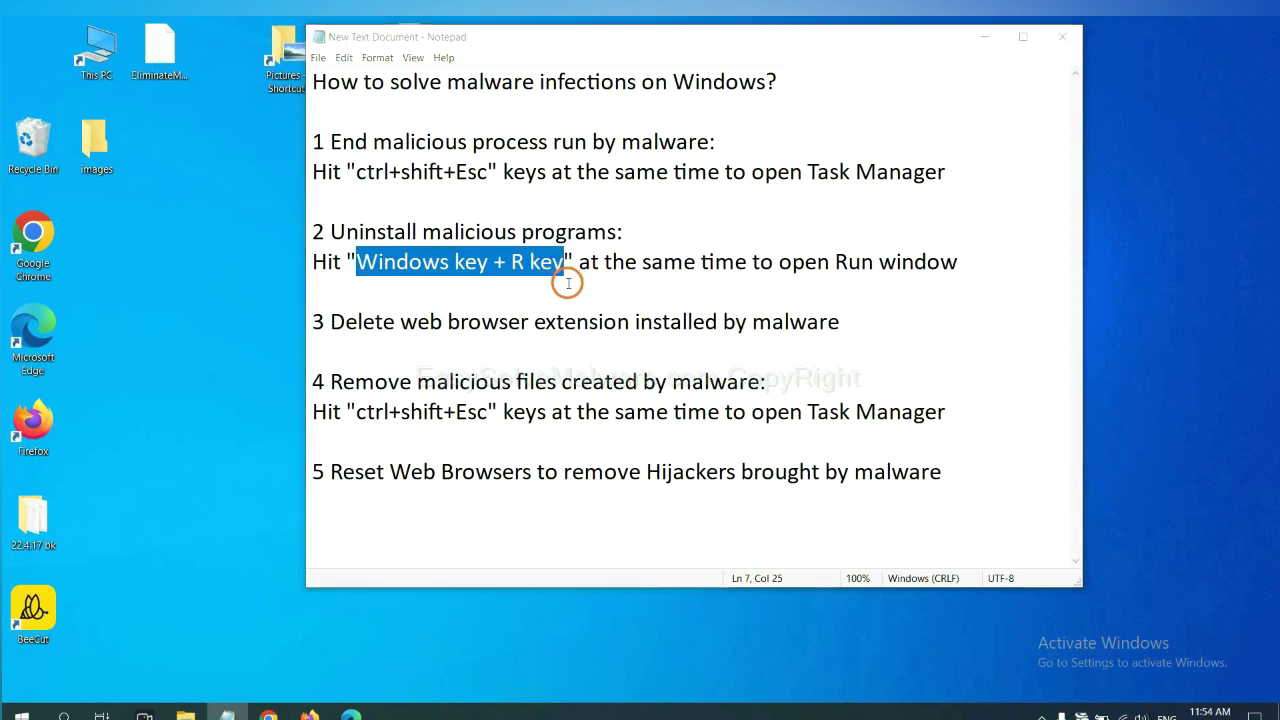
pyautogui.press('super+r')
pyautogui.moveTo(143, 540); pyautogui.dragTo(980, 238)
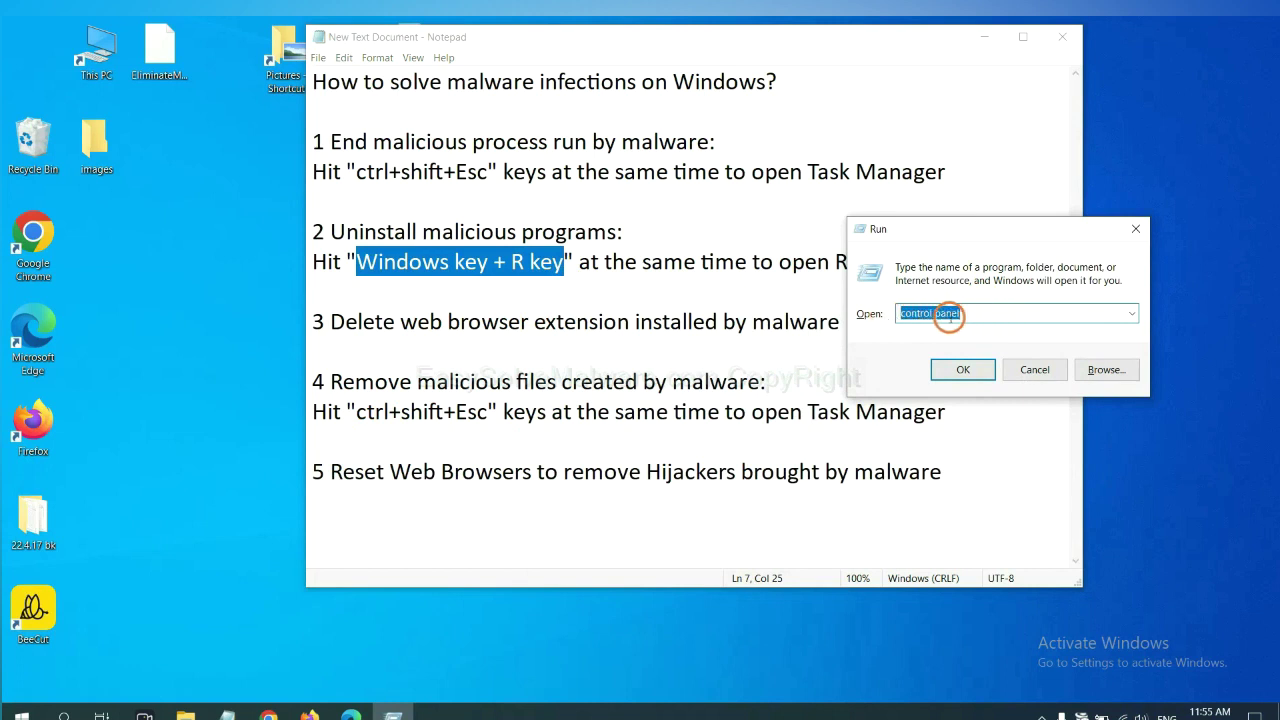
pyautogui.click(960, 371)
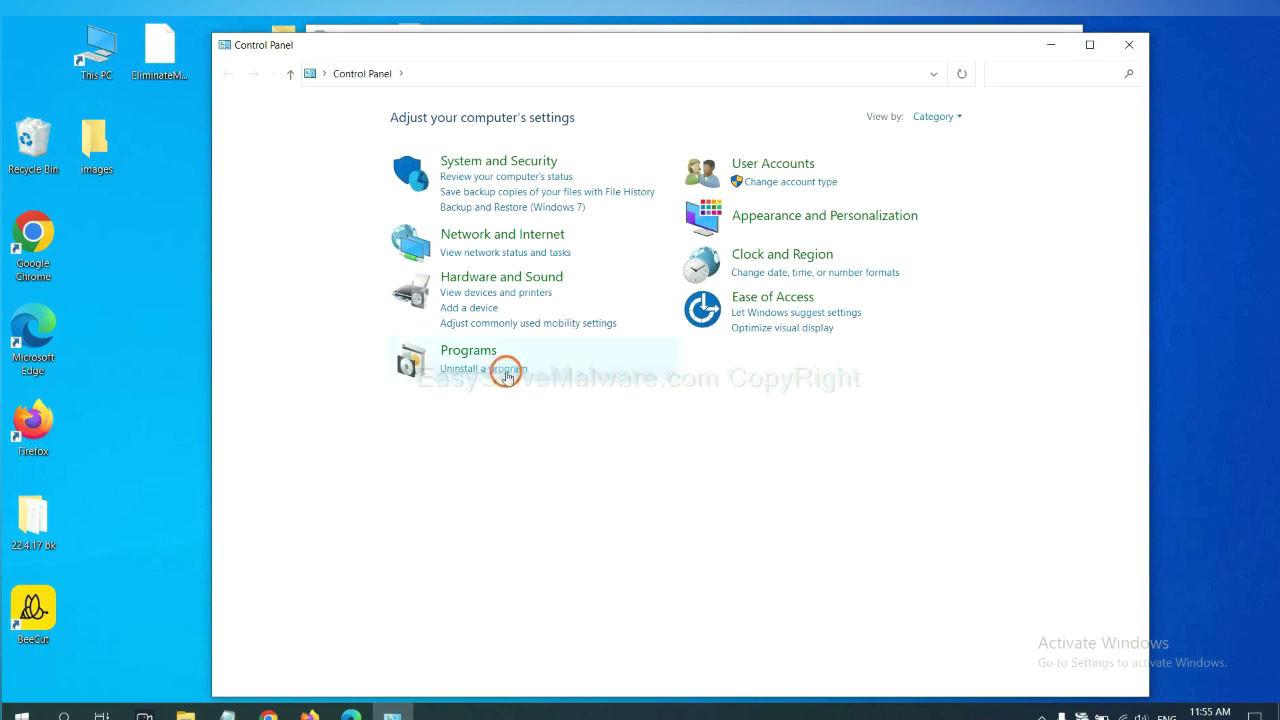
pyautogui.click(507, 370)
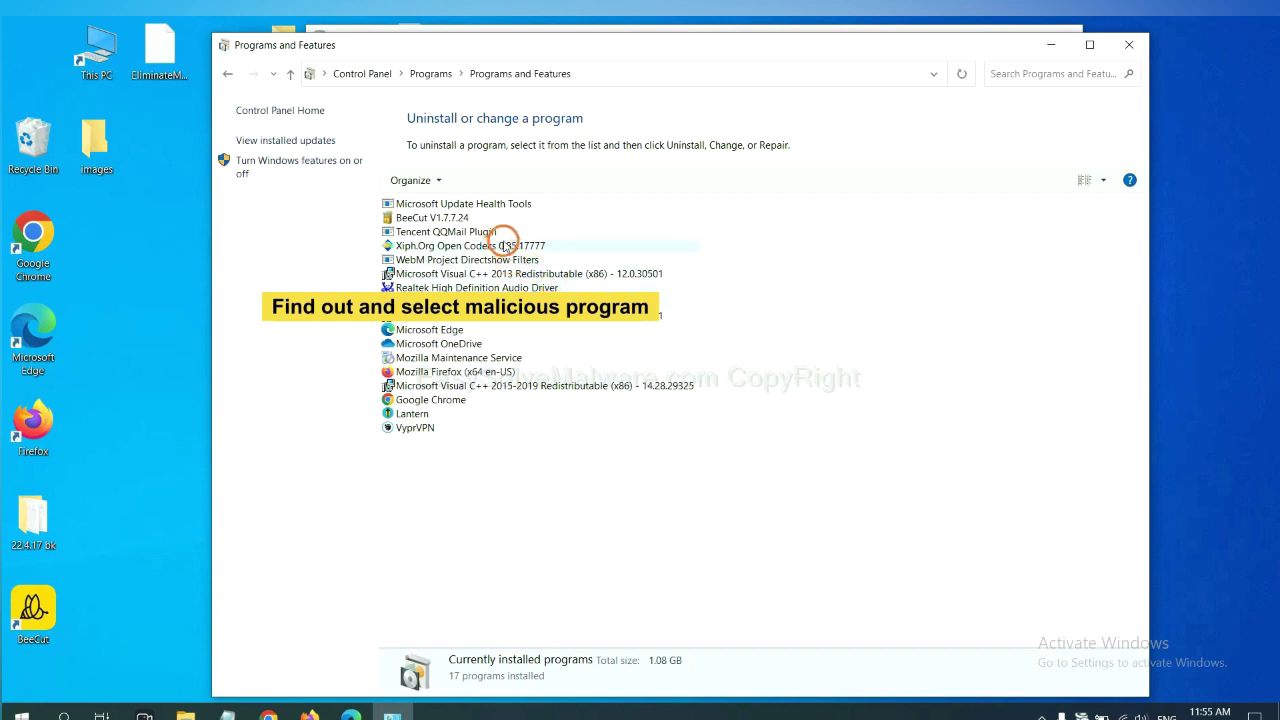
# Step: Select Xiph.Org Open Codecs 0.85.17777 as an example program to uninstall and close Programs and Features
pyautogui.click(505, 245)
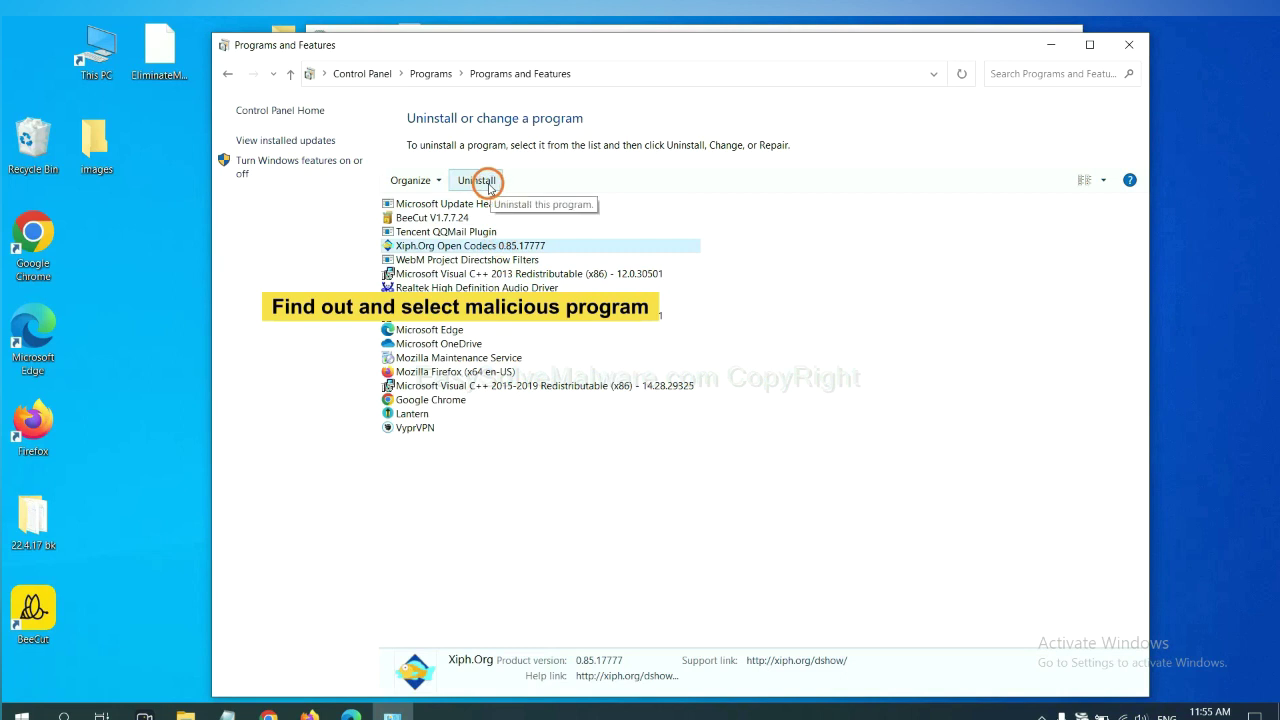
pyautogui.click(1129, 44)
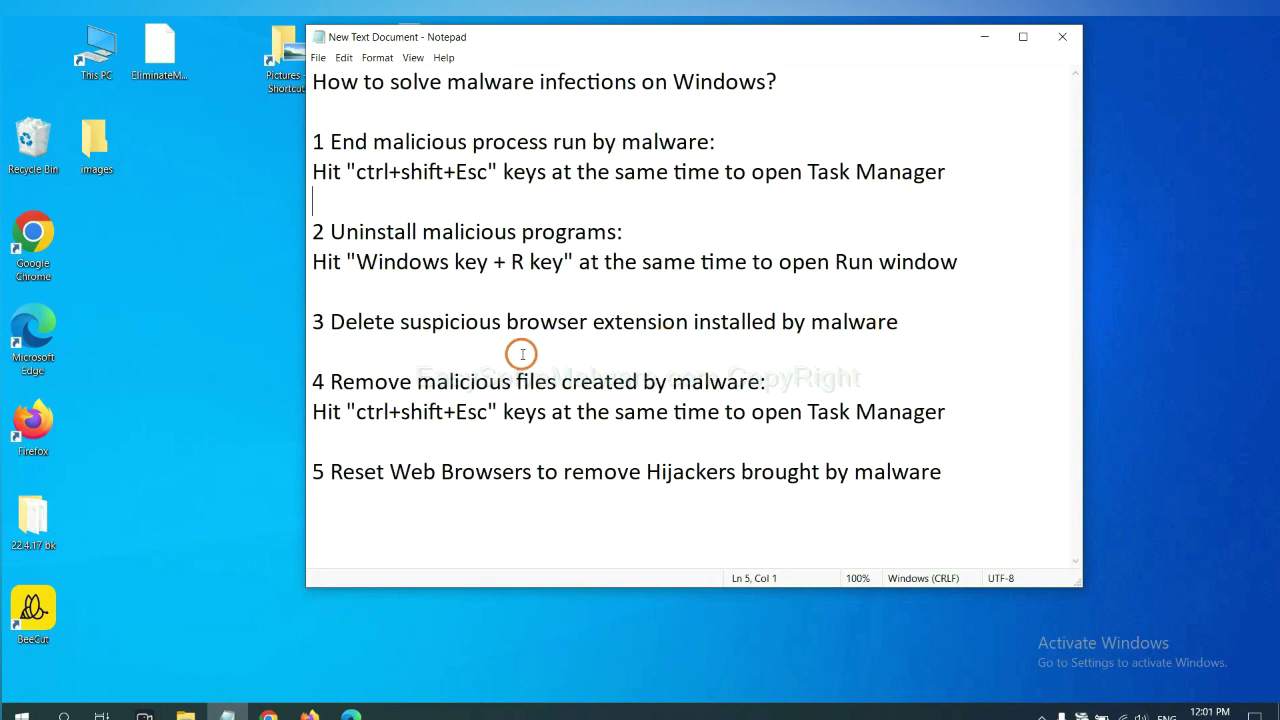
# Step: Switch to Chrome and open its Extensions page to check for suspicious extensions
pyautogui.click(272, 713)
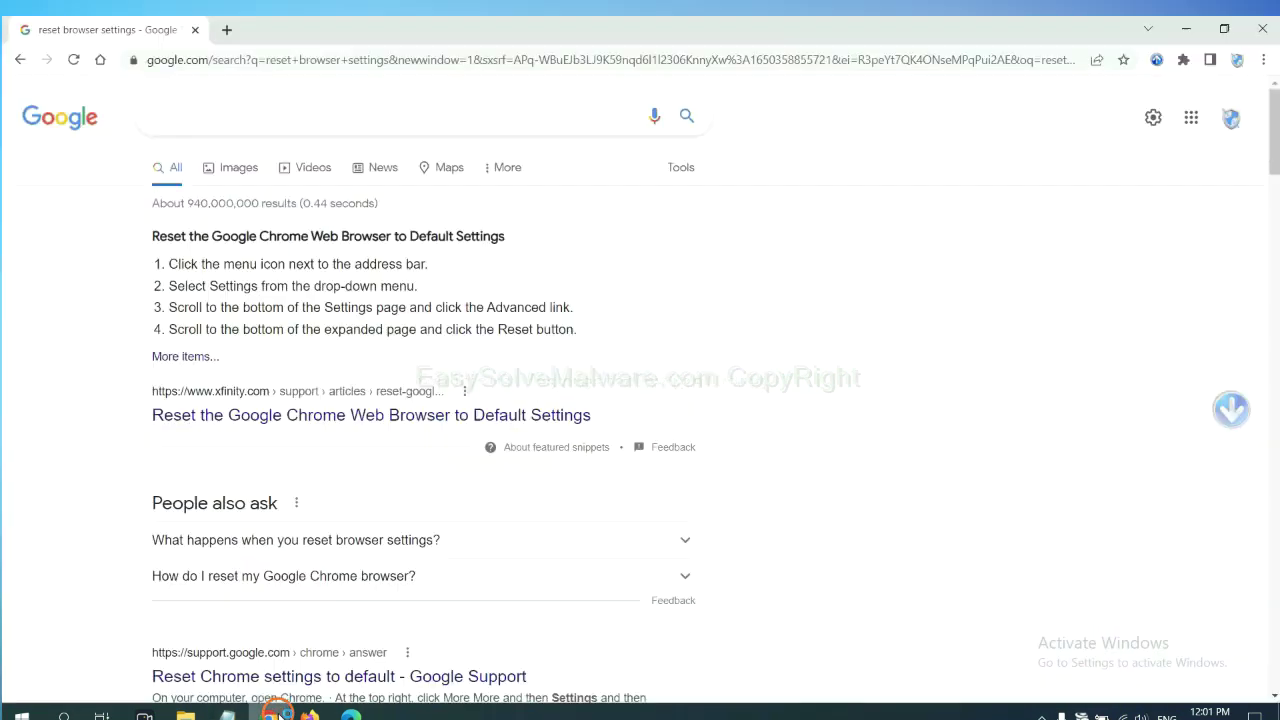
pyautogui.click(1262, 60)
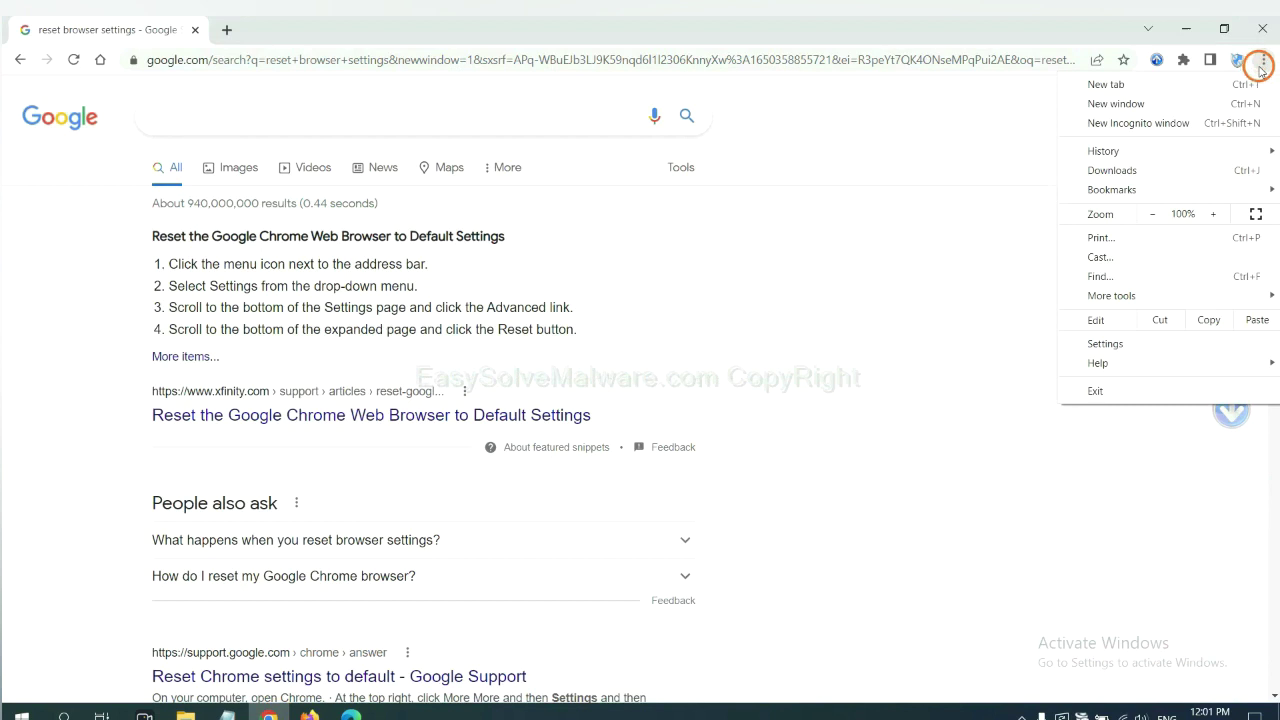
pyautogui.moveTo(1150, 296)
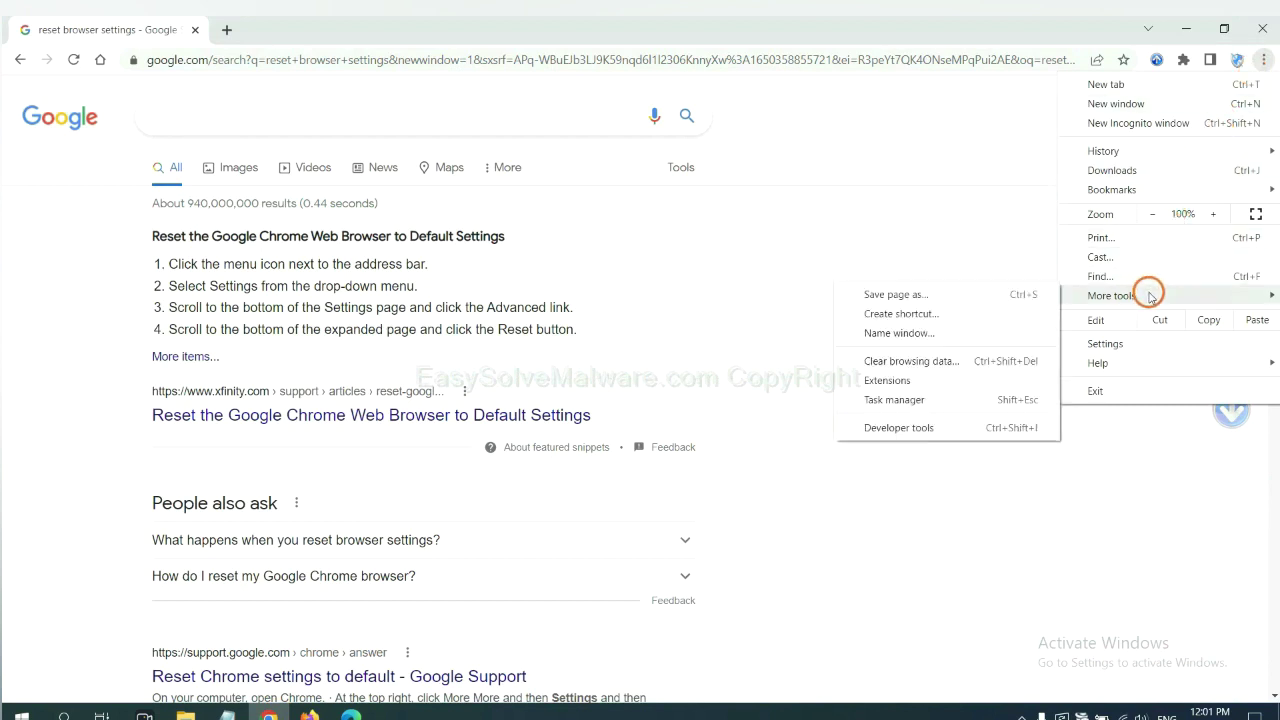
pyautogui.click(944, 380)
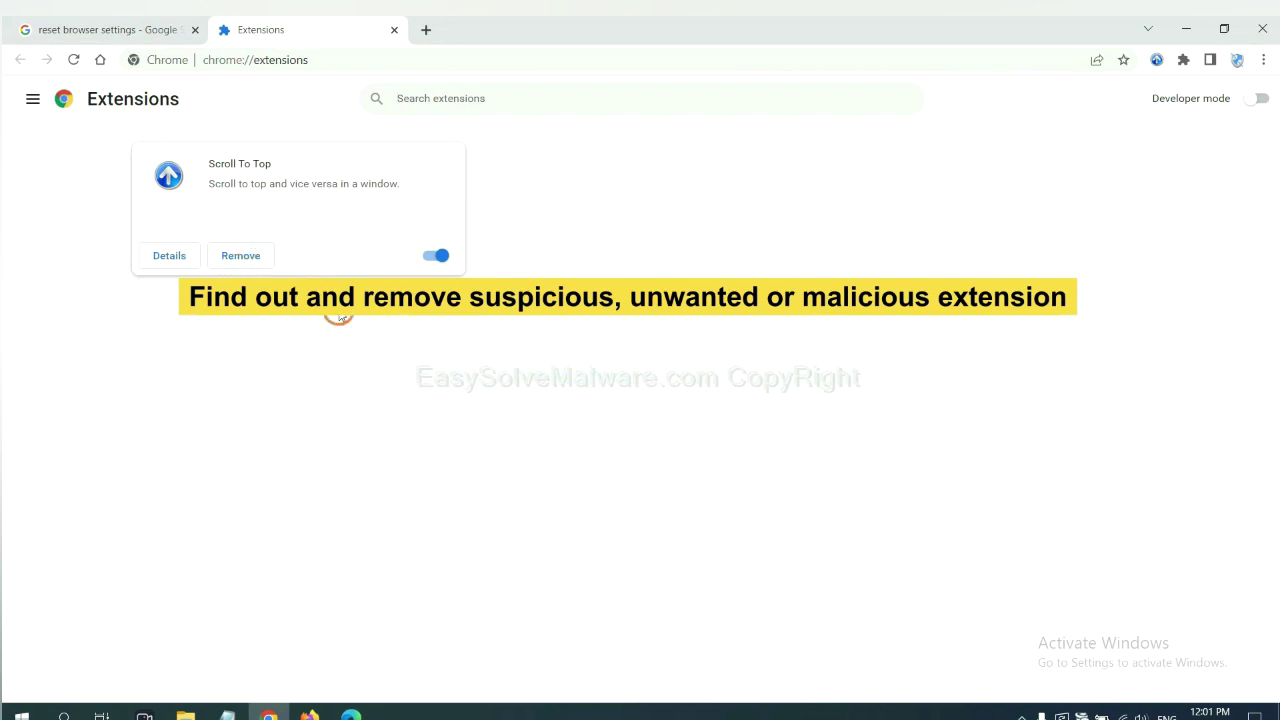
# Step: Switch to Firefox, open the Add-ons Manager and show the available actions for the GIPHY for Firefox extension
pyautogui.click(307, 713)
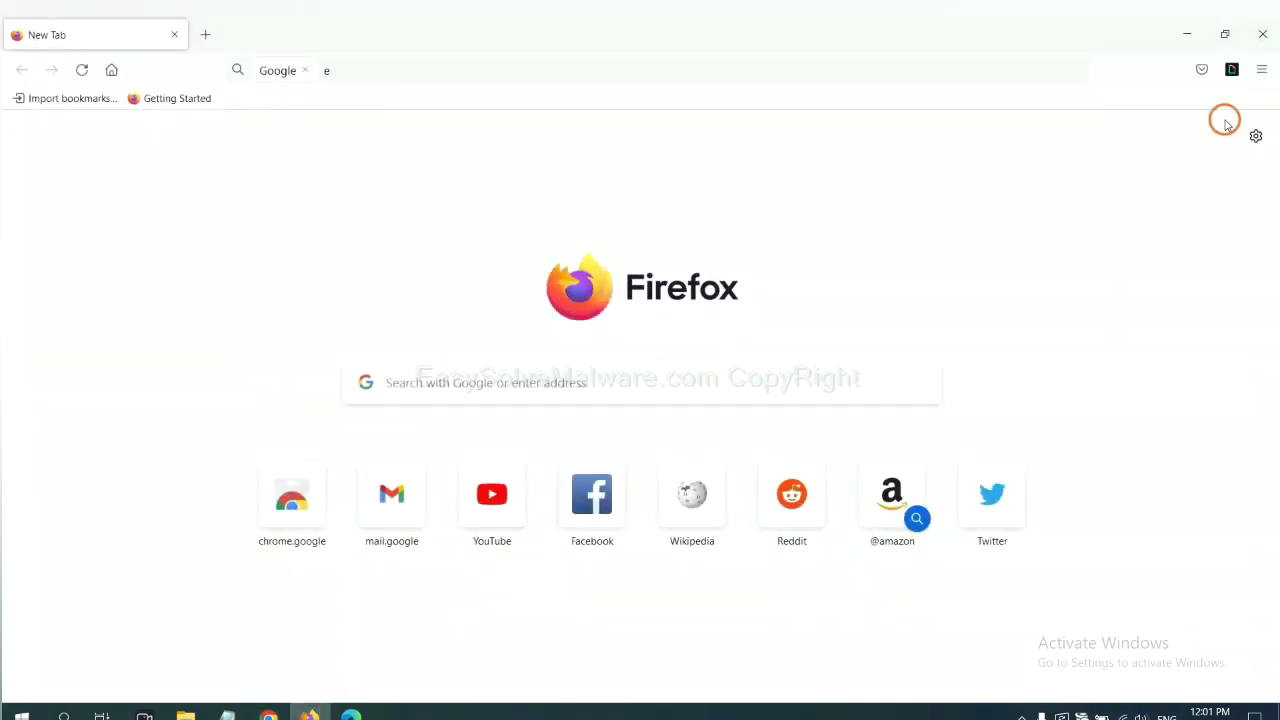
pyautogui.click(1264, 69)
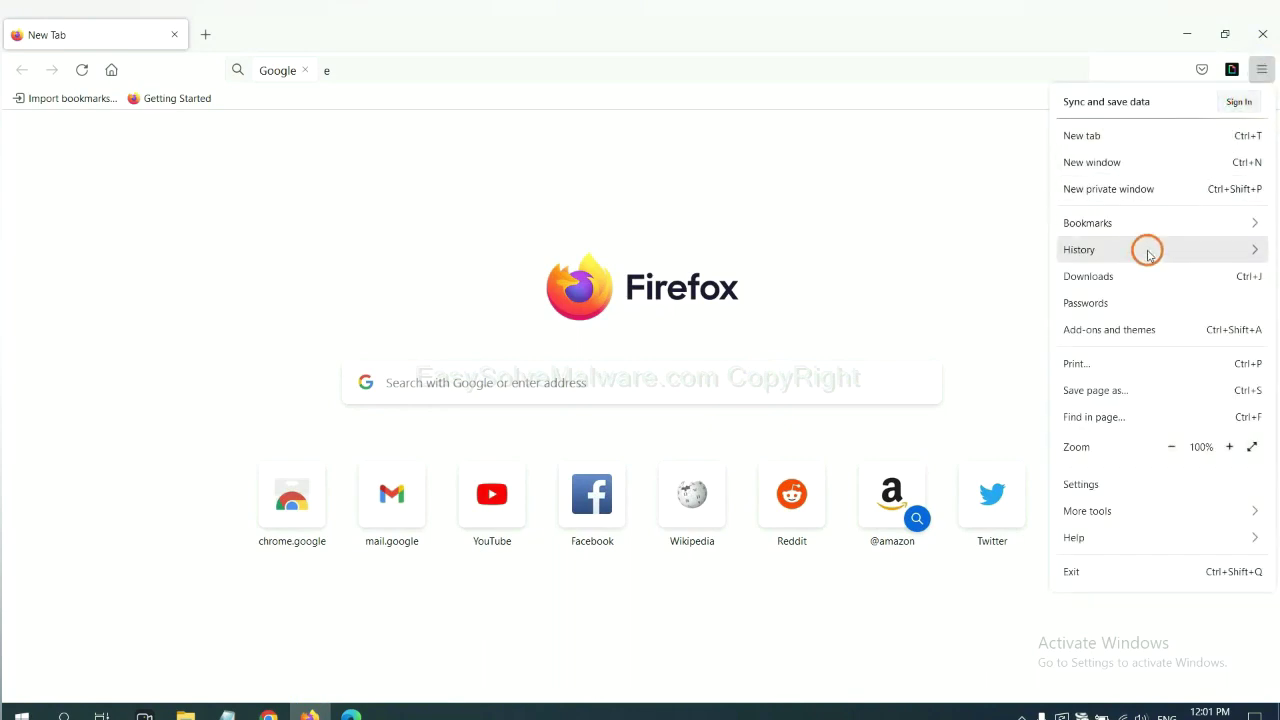
pyautogui.click(1119, 340)
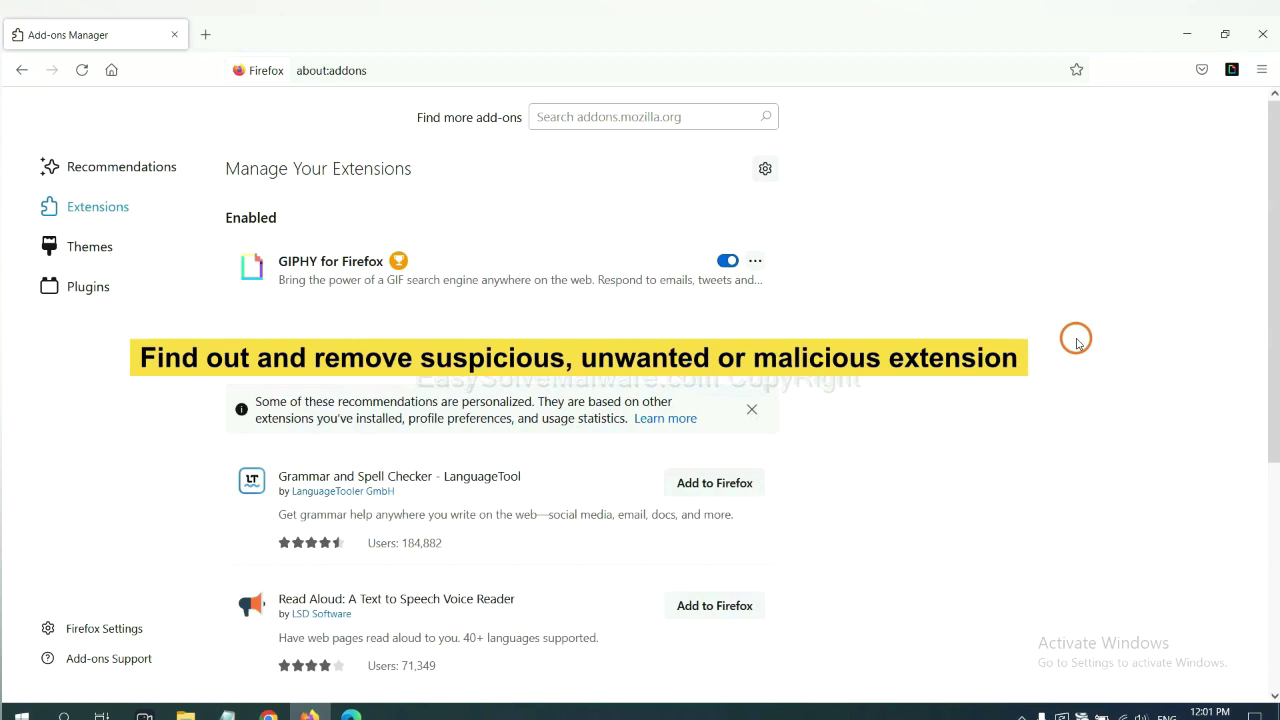
pyautogui.click(754, 261)
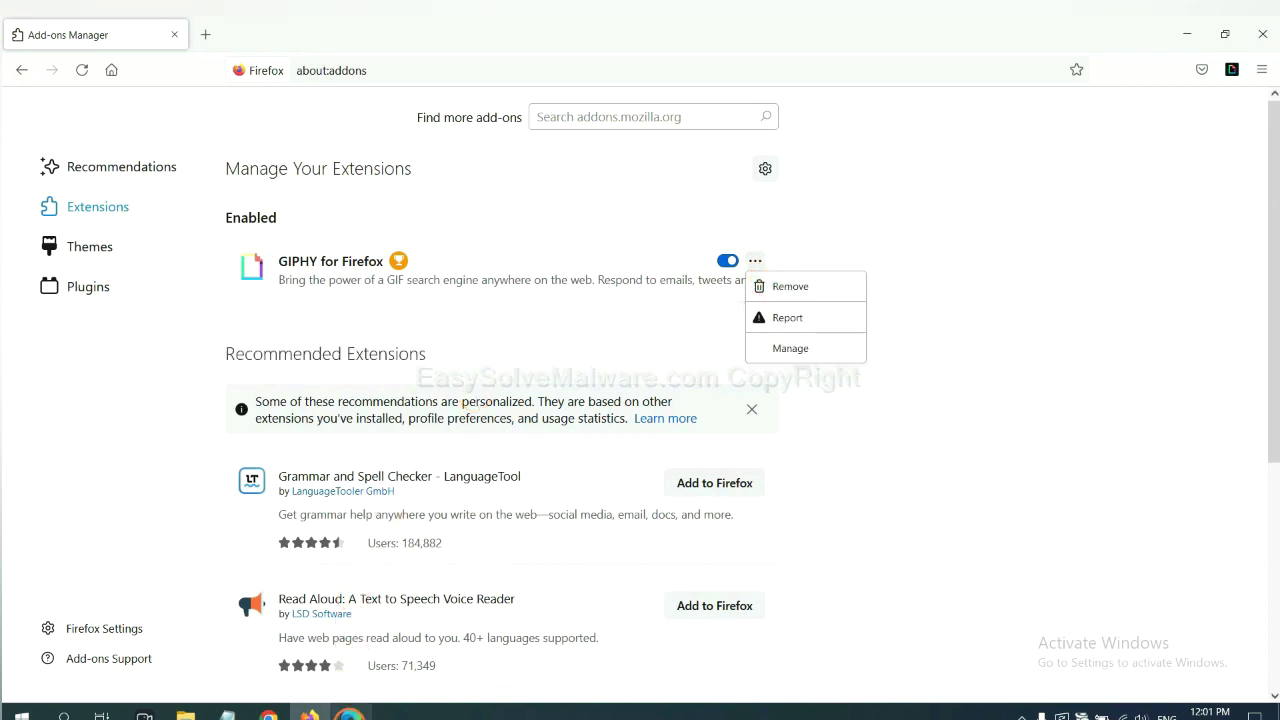
# Step: Switch to Microsoft Edge, open its Extensions page and remove the ArcVpn Free Fast VPN Proxy extension
pyautogui.click(350, 713)
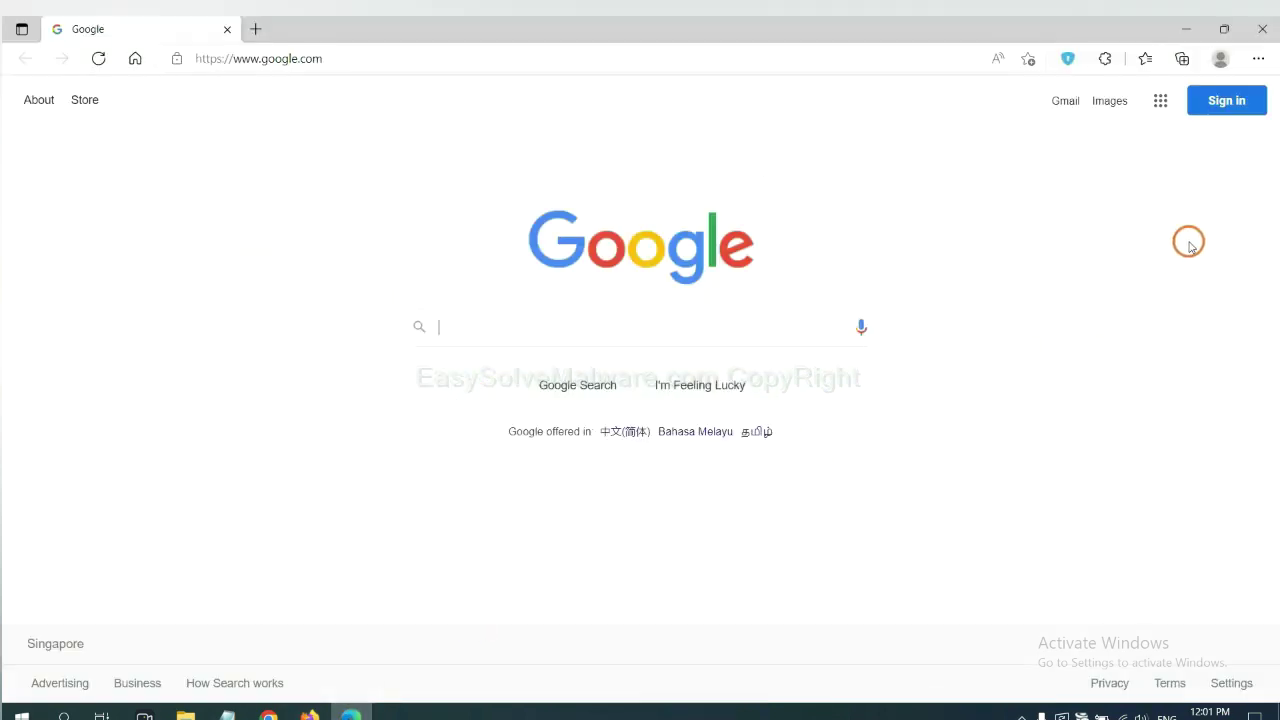
pyautogui.click(1257, 60)
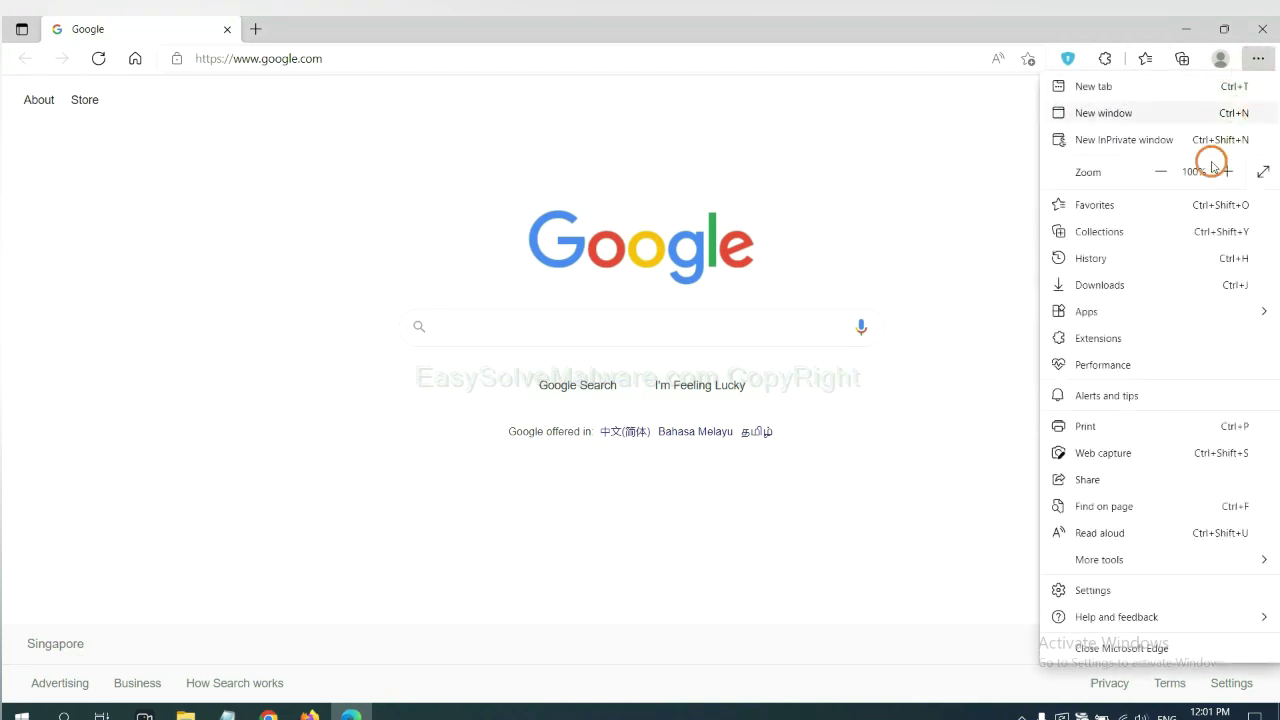
pyautogui.rightClick(1105, 342)
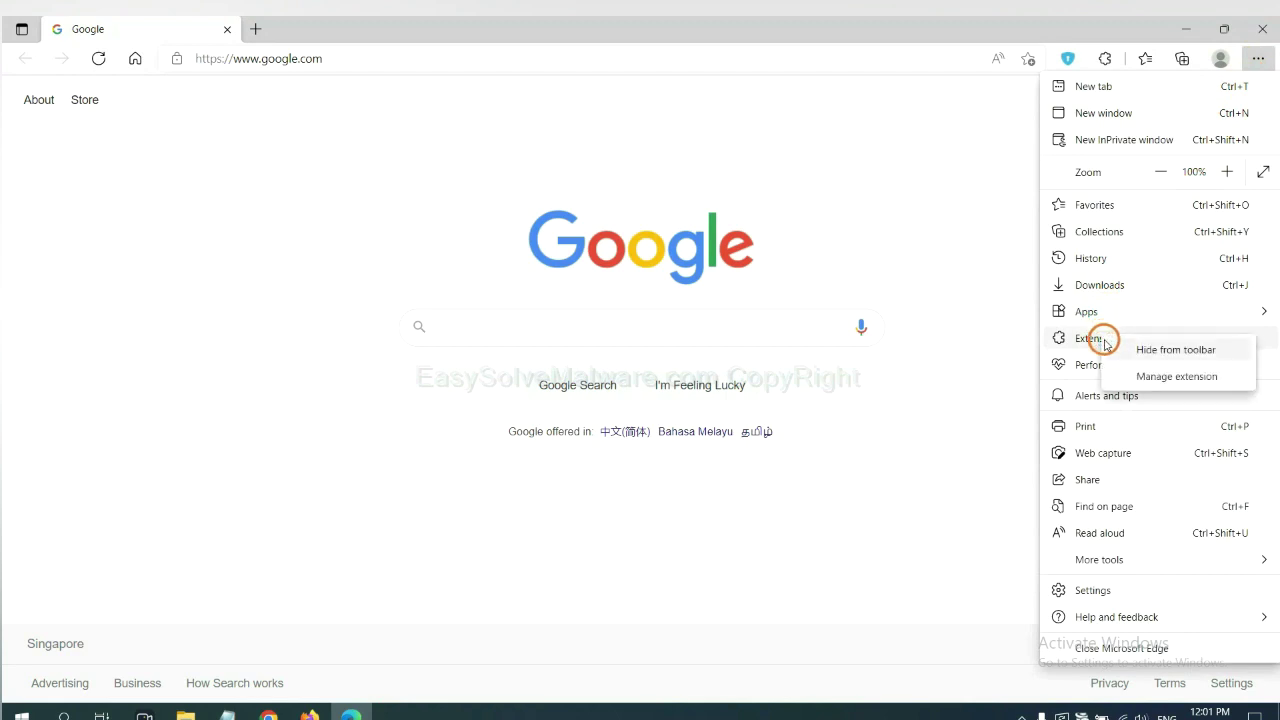
pyautogui.click(1150, 376)
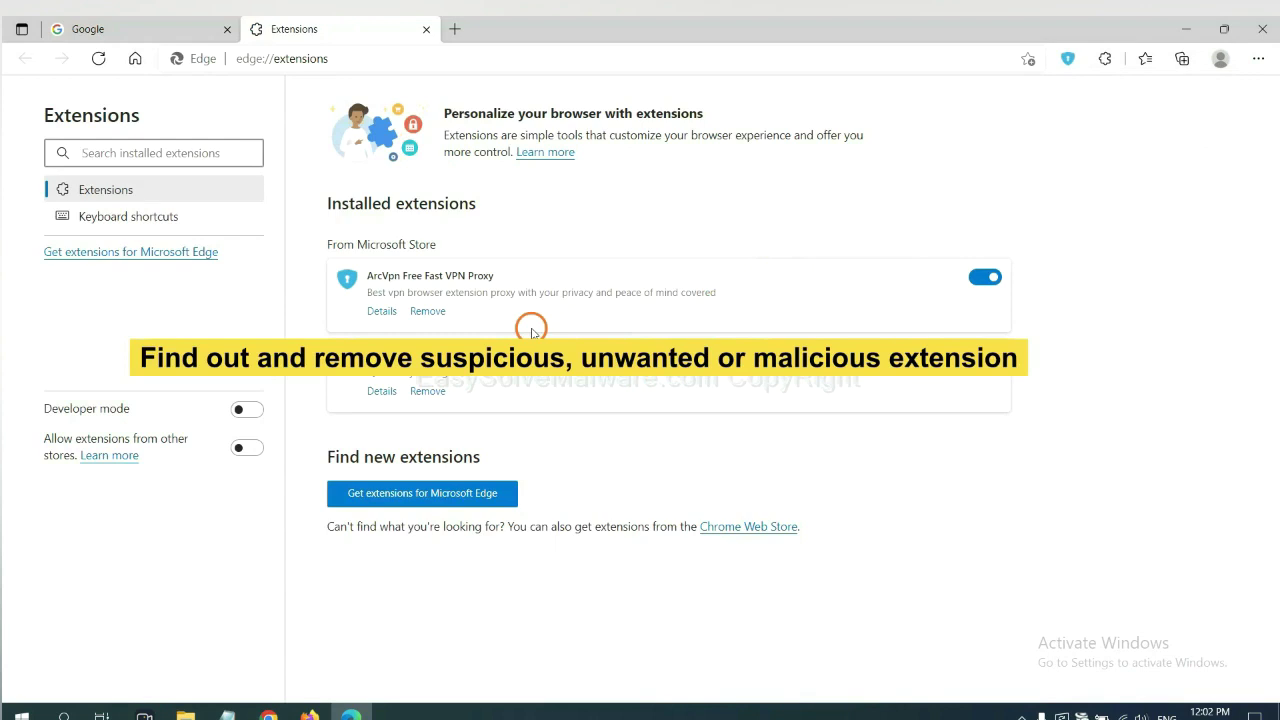
pyautogui.click(428, 311)
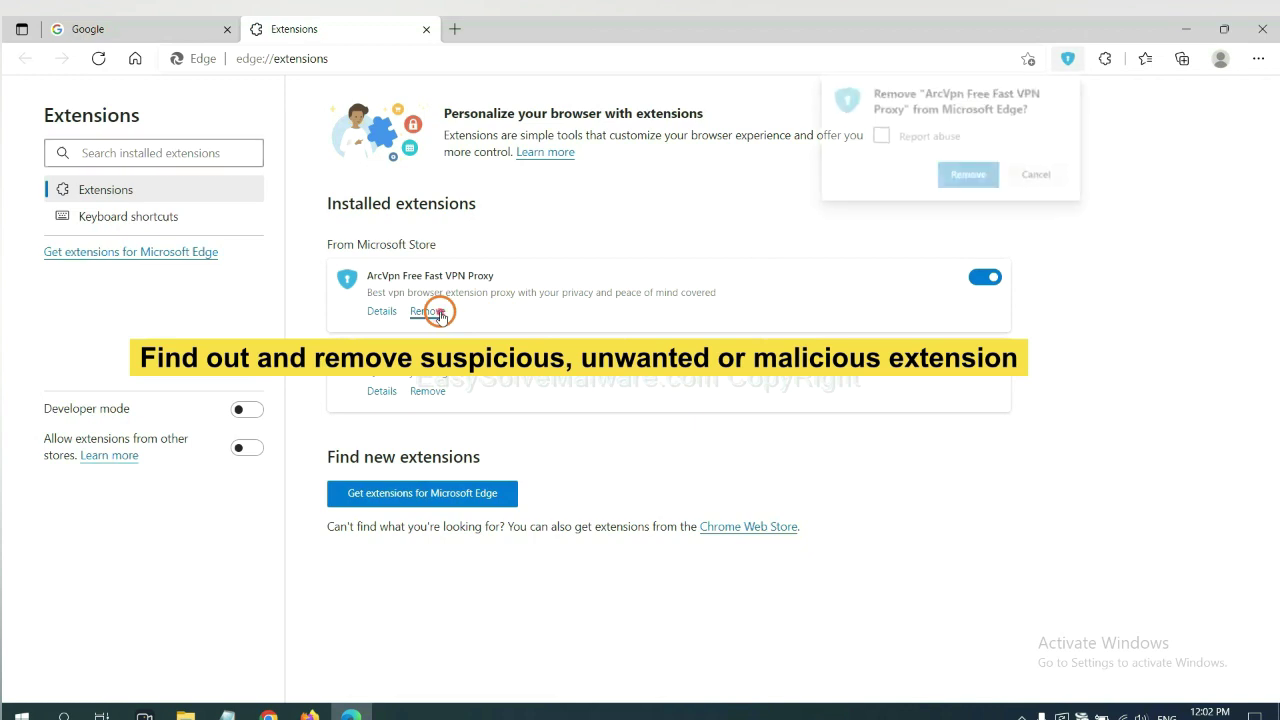
pyautogui.click(961, 178)
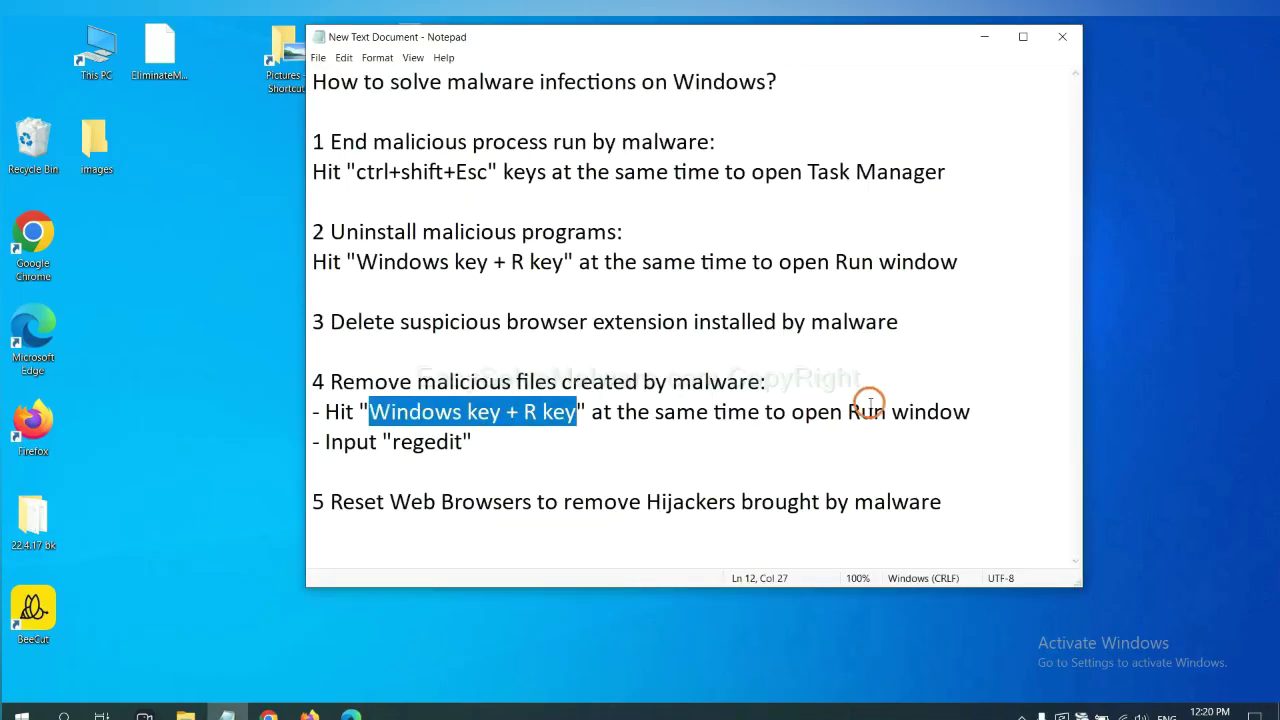
# Step: Highlight the instructions under item 4 of the notes and open Registry Editor by running "regedit"
pyautogui.click(871, 410)
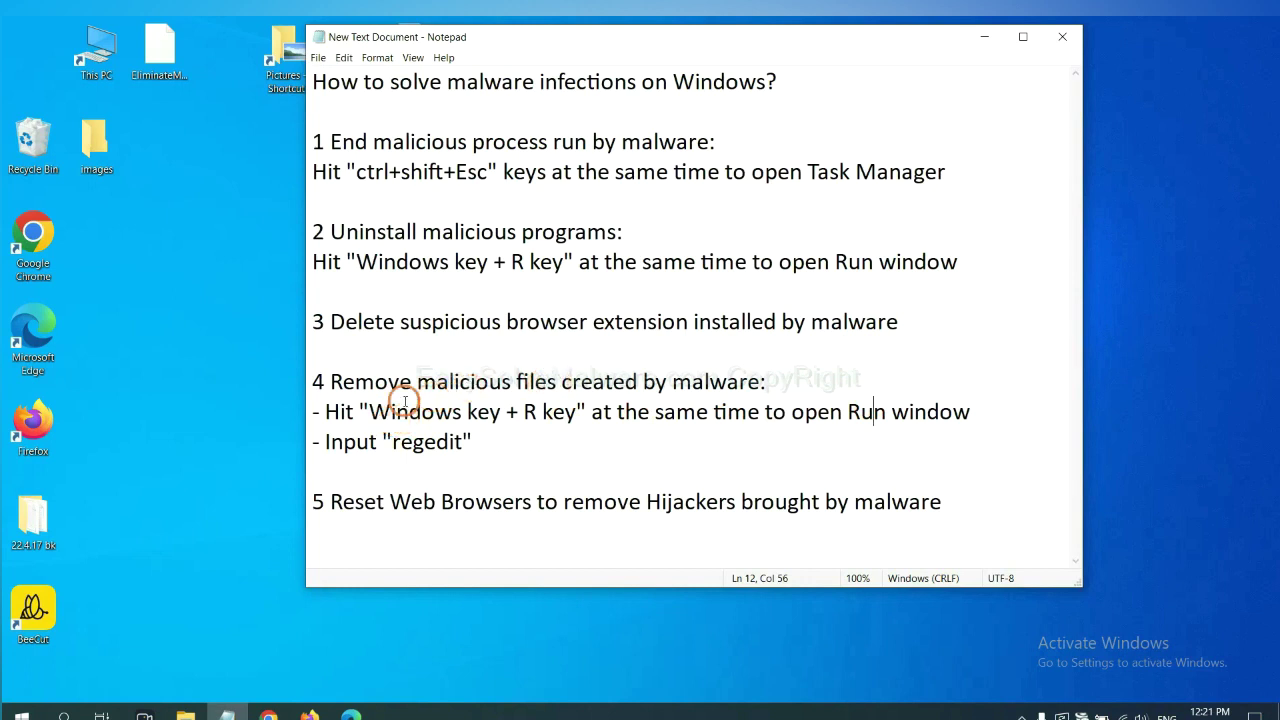
pyautogui.moveTo(332, 410); pyautogui.dragTo(728, 430)
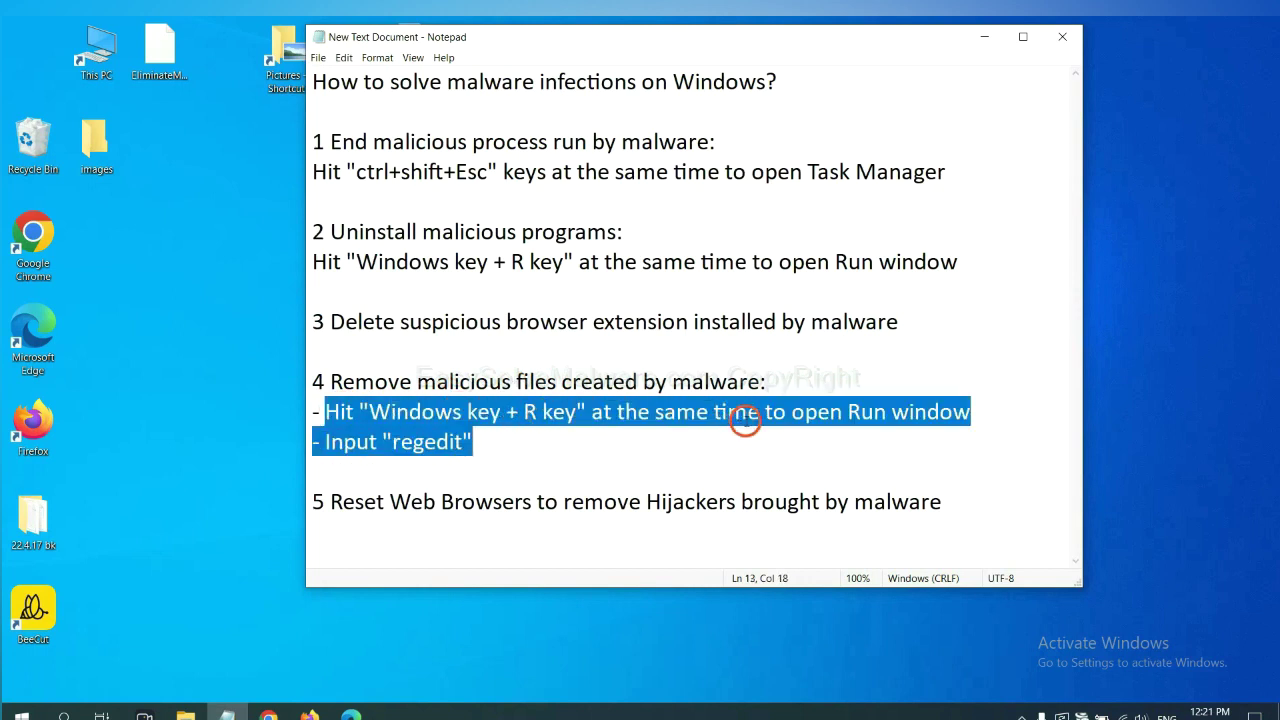
pyautogui.click(745, 421)
pyautogui.press('super+r')
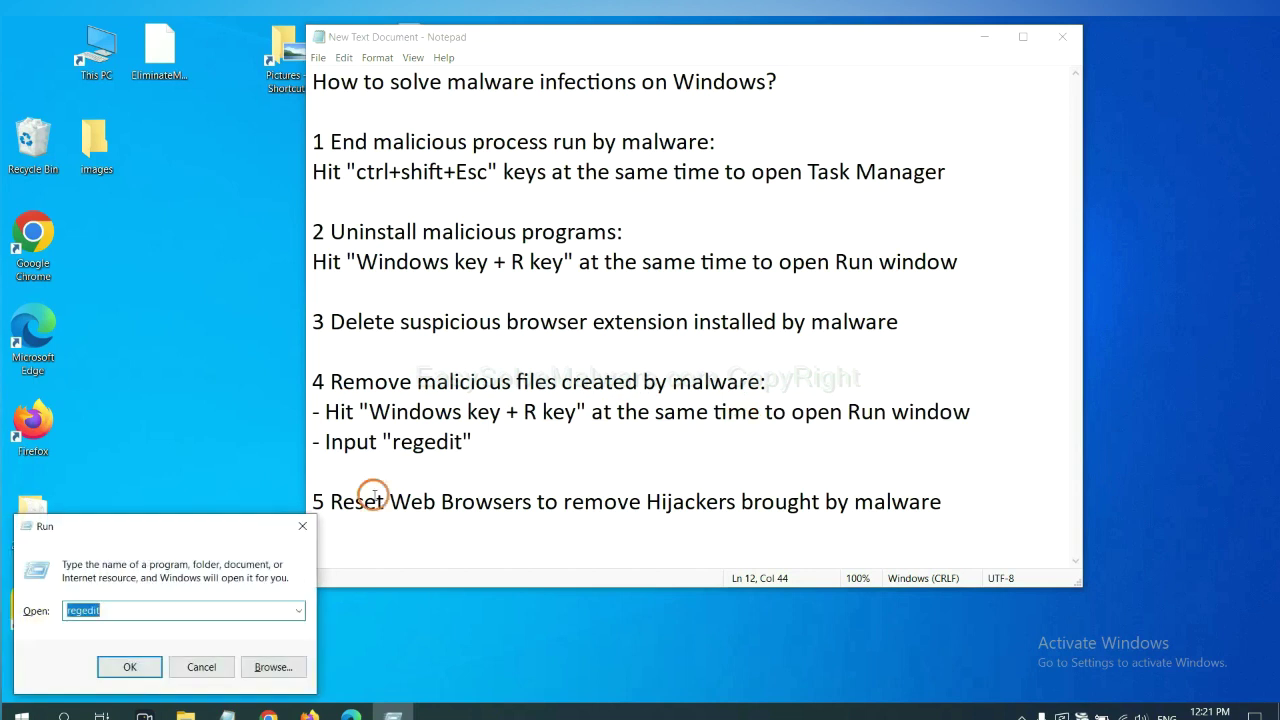
pyautogui.moveTo(238, 520); pyautogui.dragTo(1025, 278)
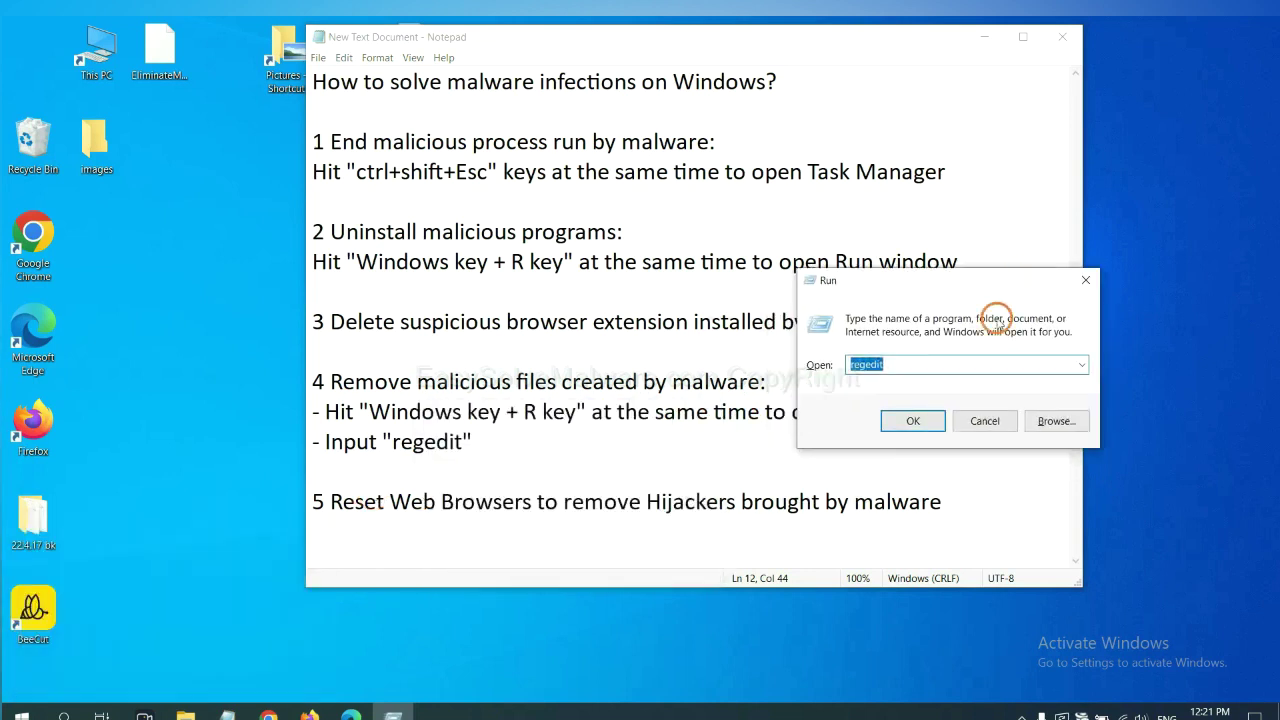
pyautogui.click(941, 364)
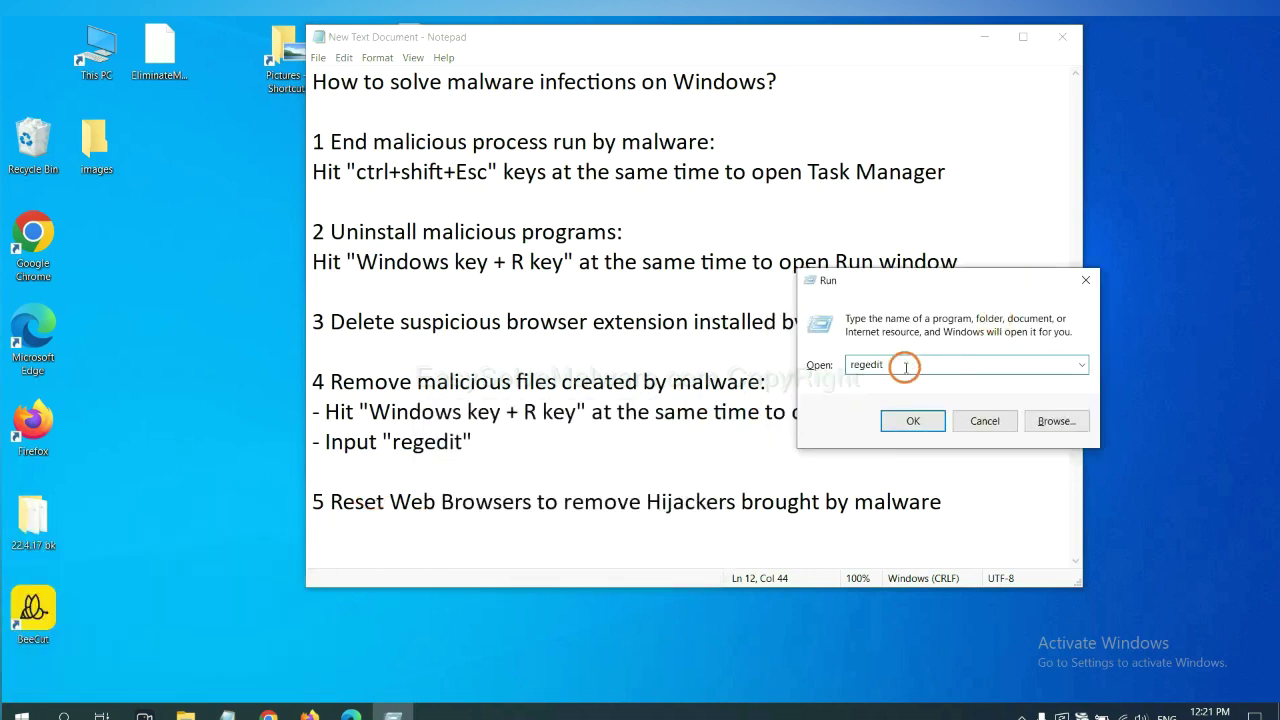
pyautogui.click(913, 421)
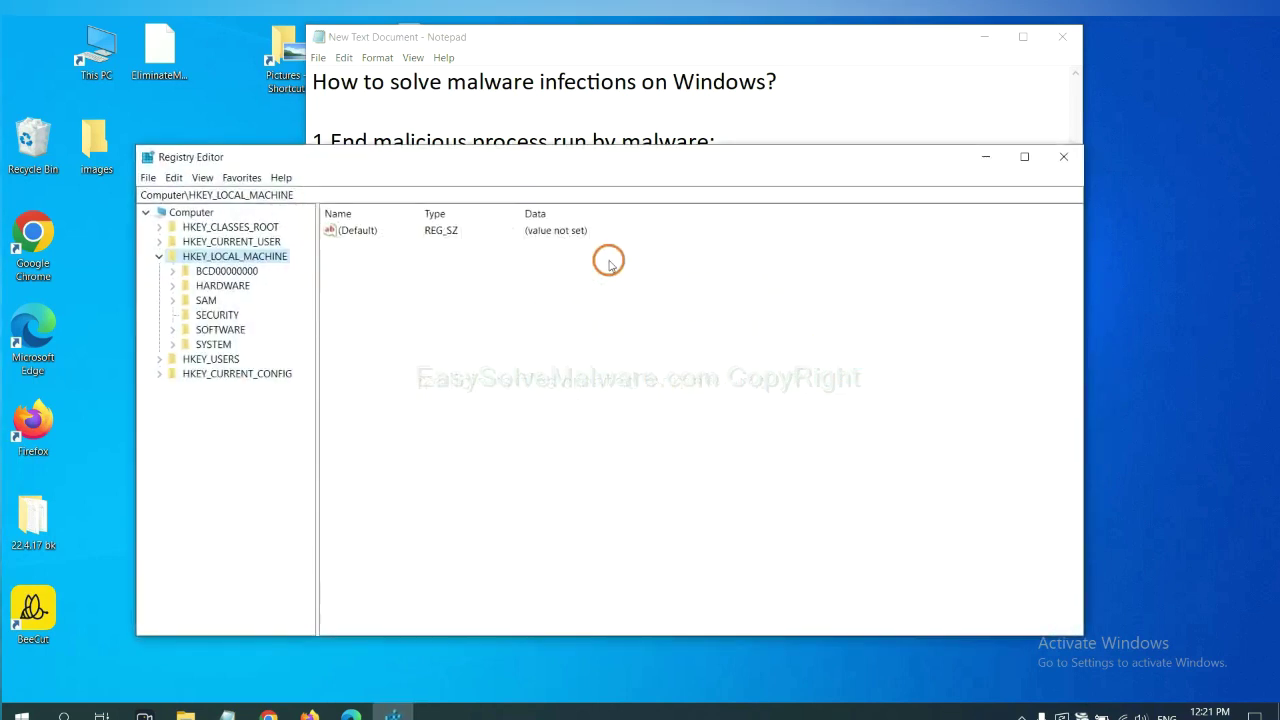
# Step: Search the registry for the example malware name starting with "be" and show the available actions for the FEATURE_BROWSER_EMULATION key
pyautogui.click(178, 178)
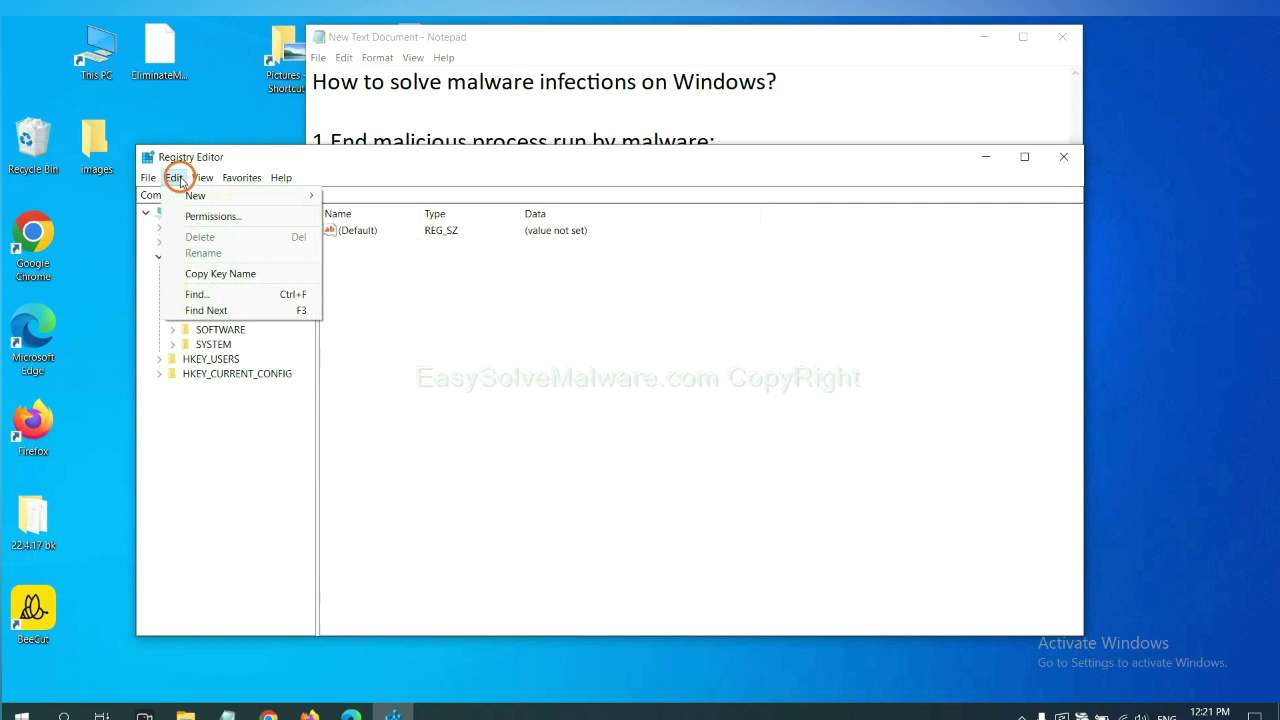
pyautogui.click(227, 295)
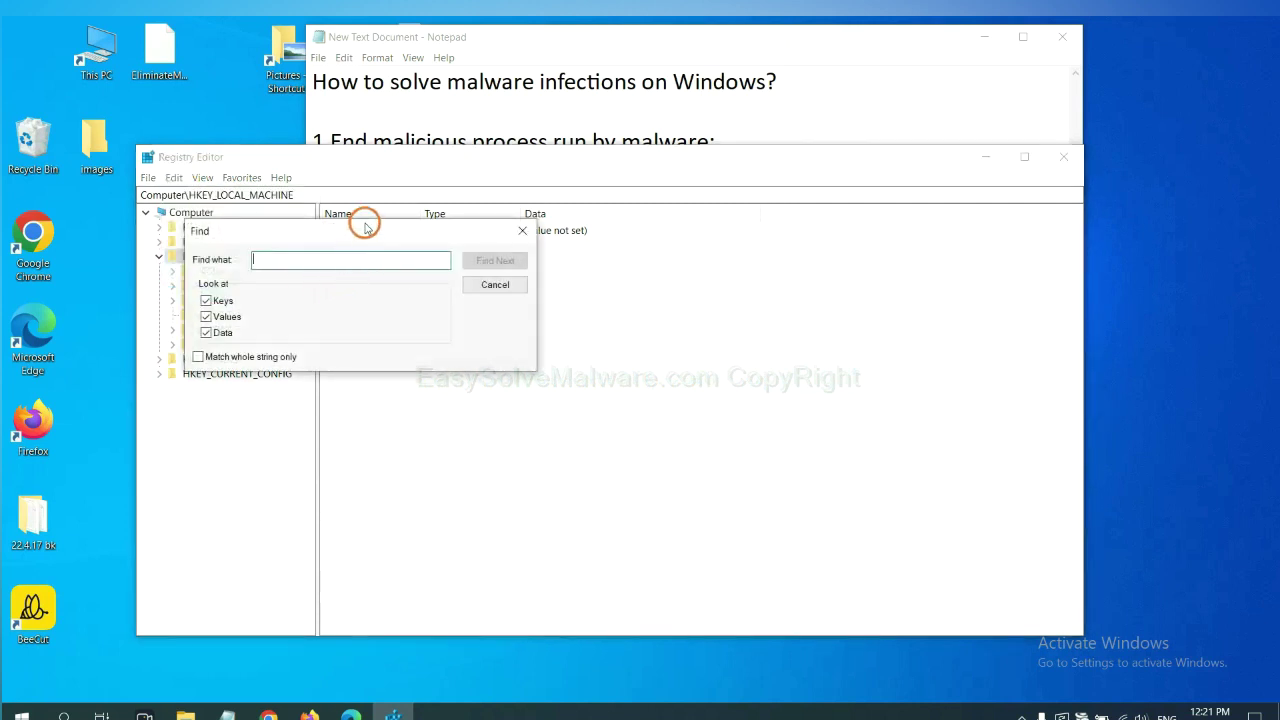
pyautogui.moveTo(363, 223); pyautogui.dragTo(490, 260)
pyautogui.click(463, 294)
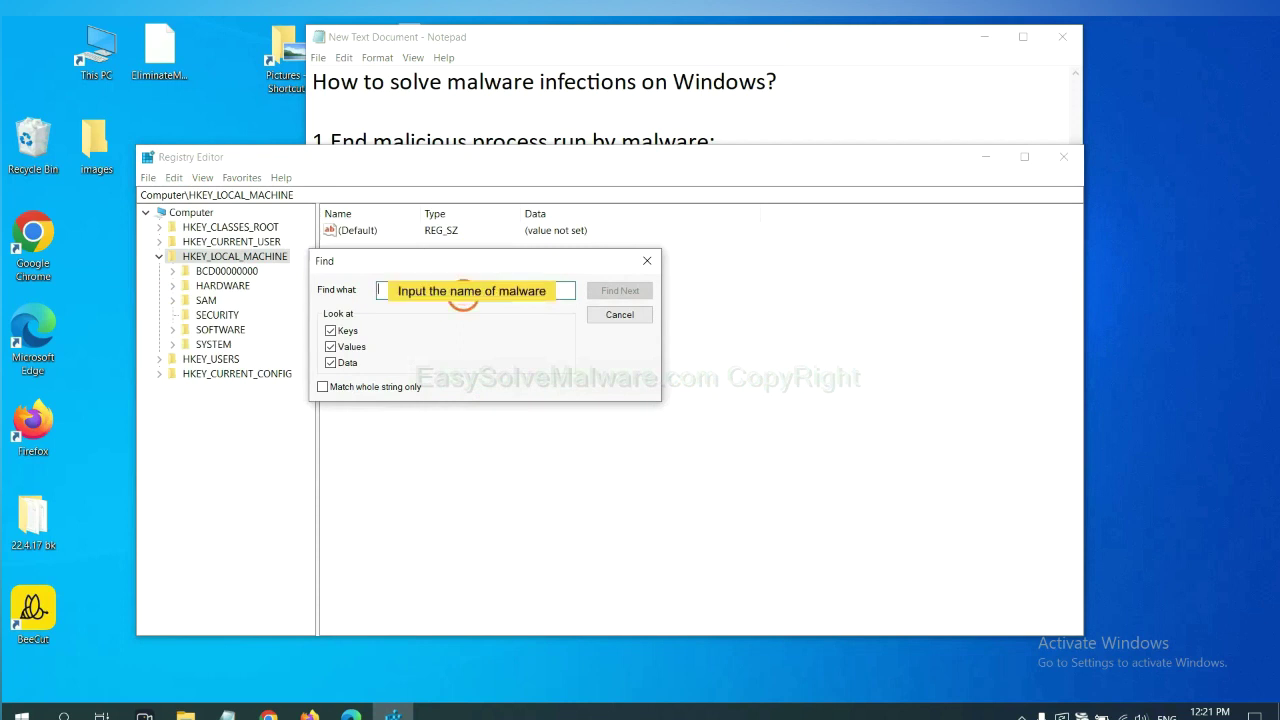
pyautogui.write('be')
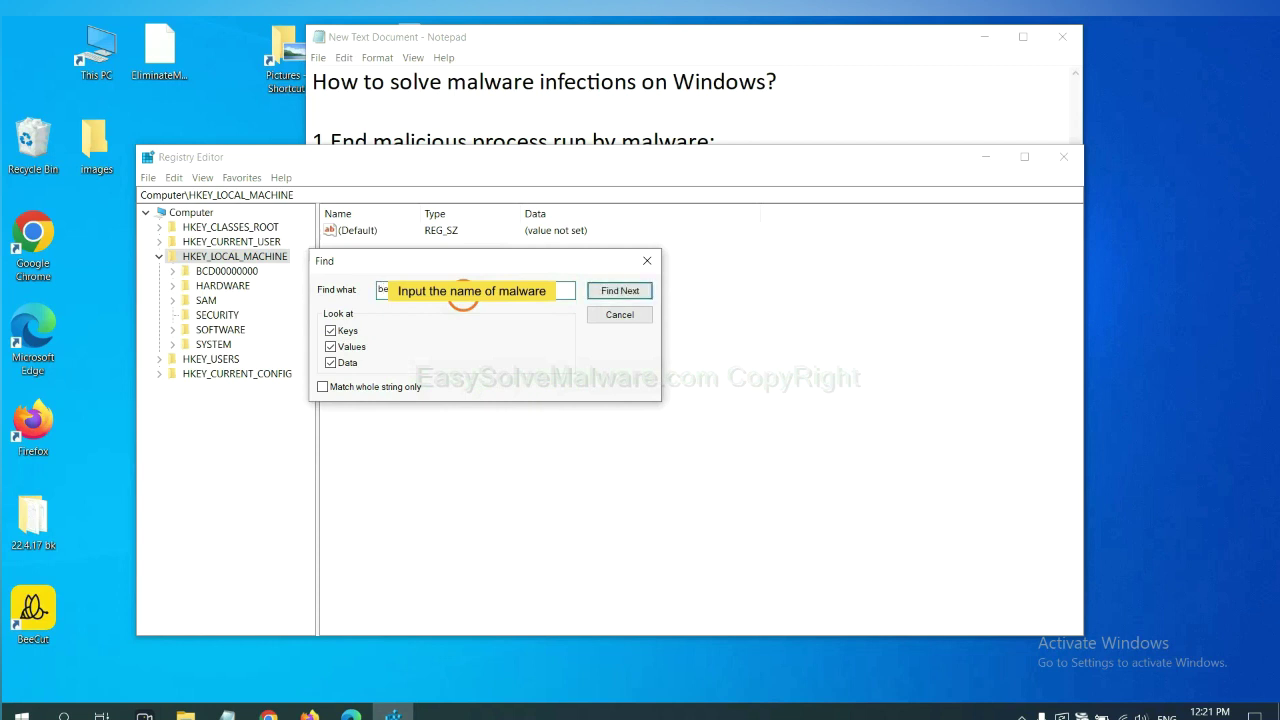
pyautogui.click(619, 291)
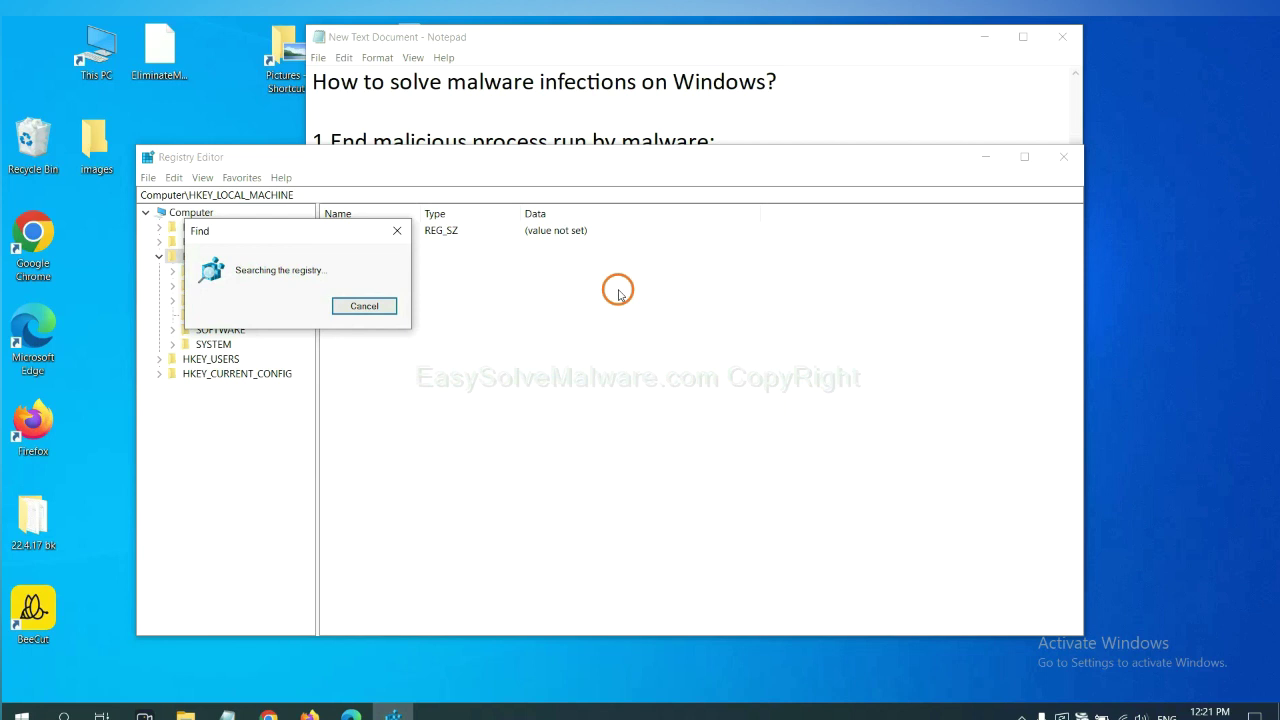
pyautogui.moveTo(316, 223); pyautogui.dragTo(514, 223)
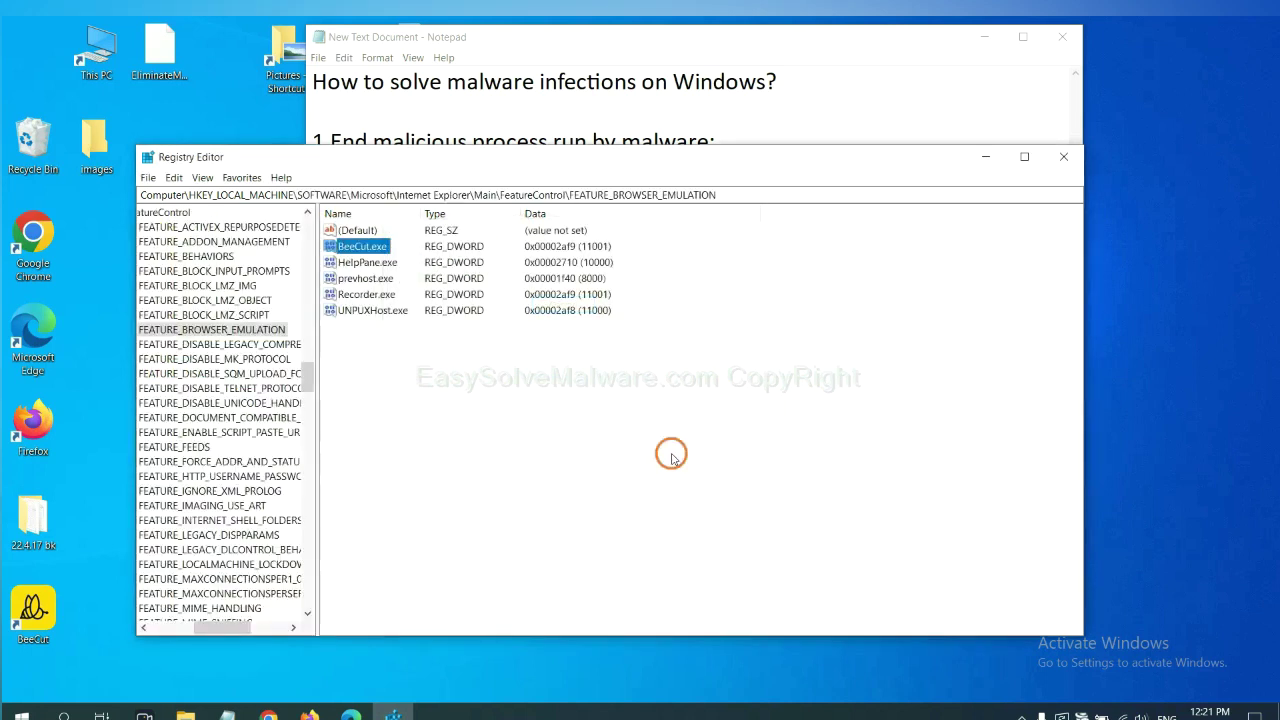
pyautogui.moveTo(219, 627)
pyautogui.mouseDown()
pyautogui.moveTo(182, 626)
pyautogui.moveTo(207, 624)
pyautogui.mouseUp()
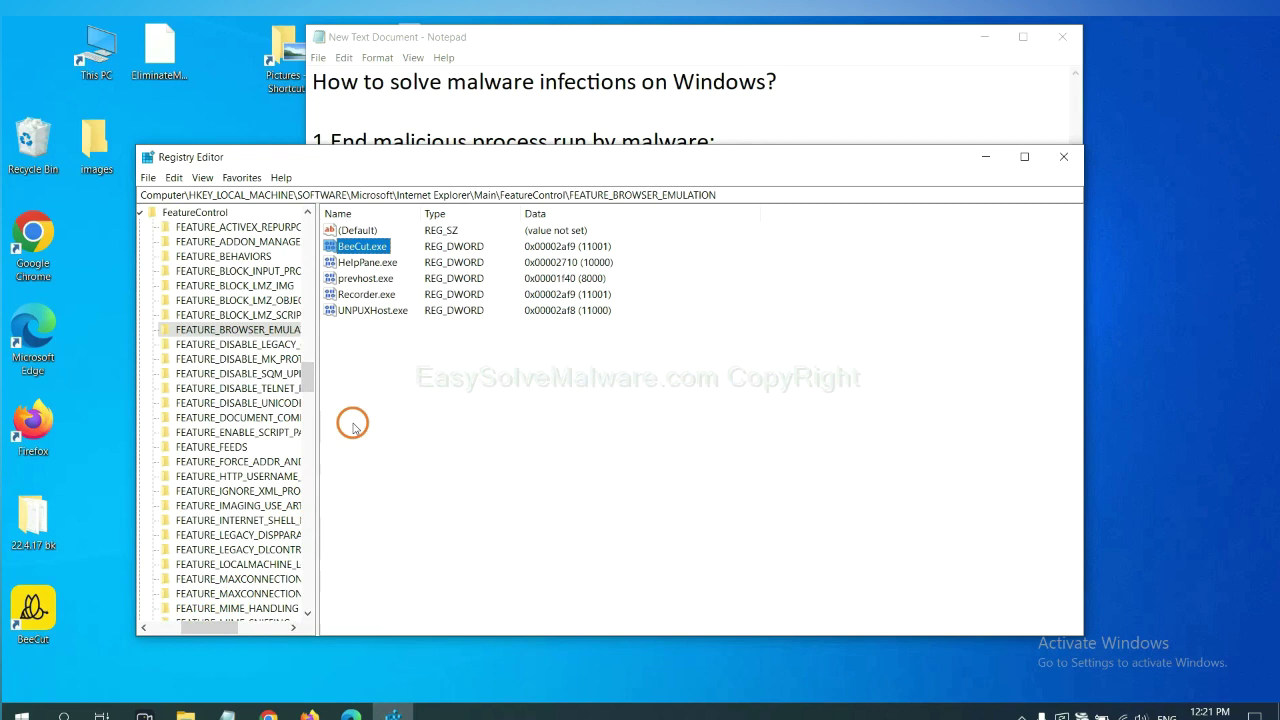
pyautogui.rightClick(260, 330)
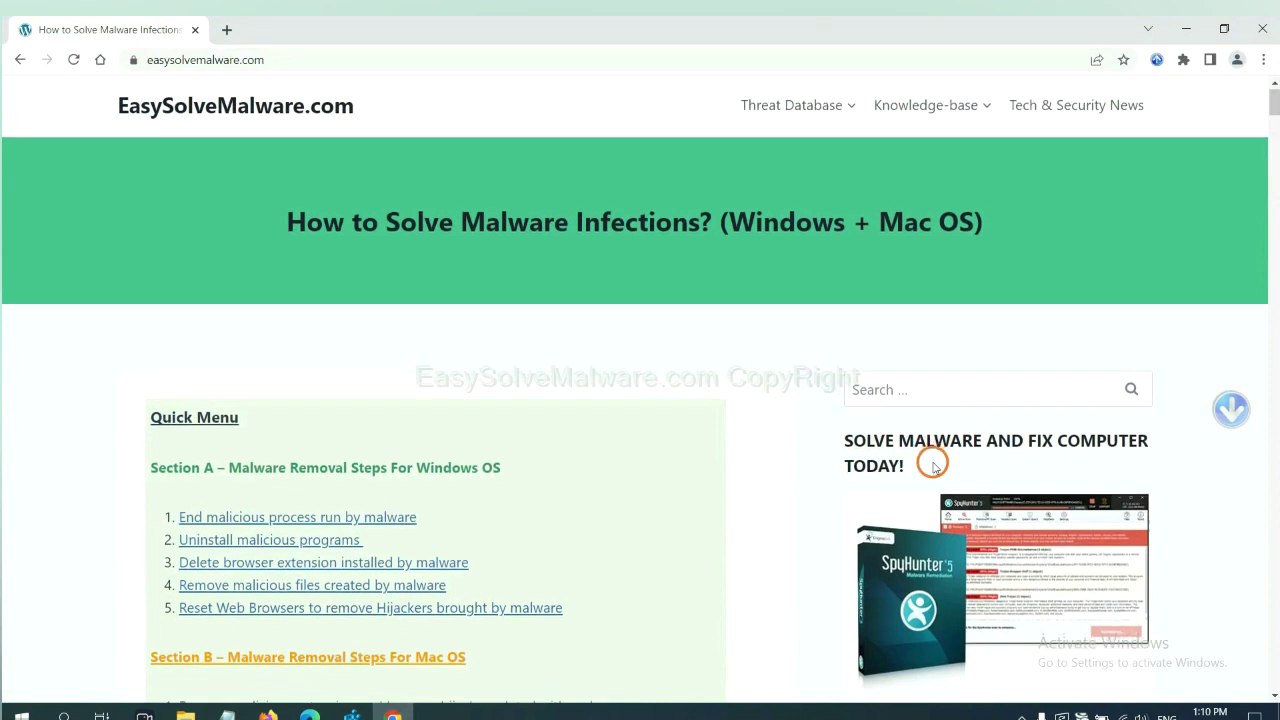
pyautogui.scroll(-1, 930, 462)
pyautogui.scroll(1, 924, 482)
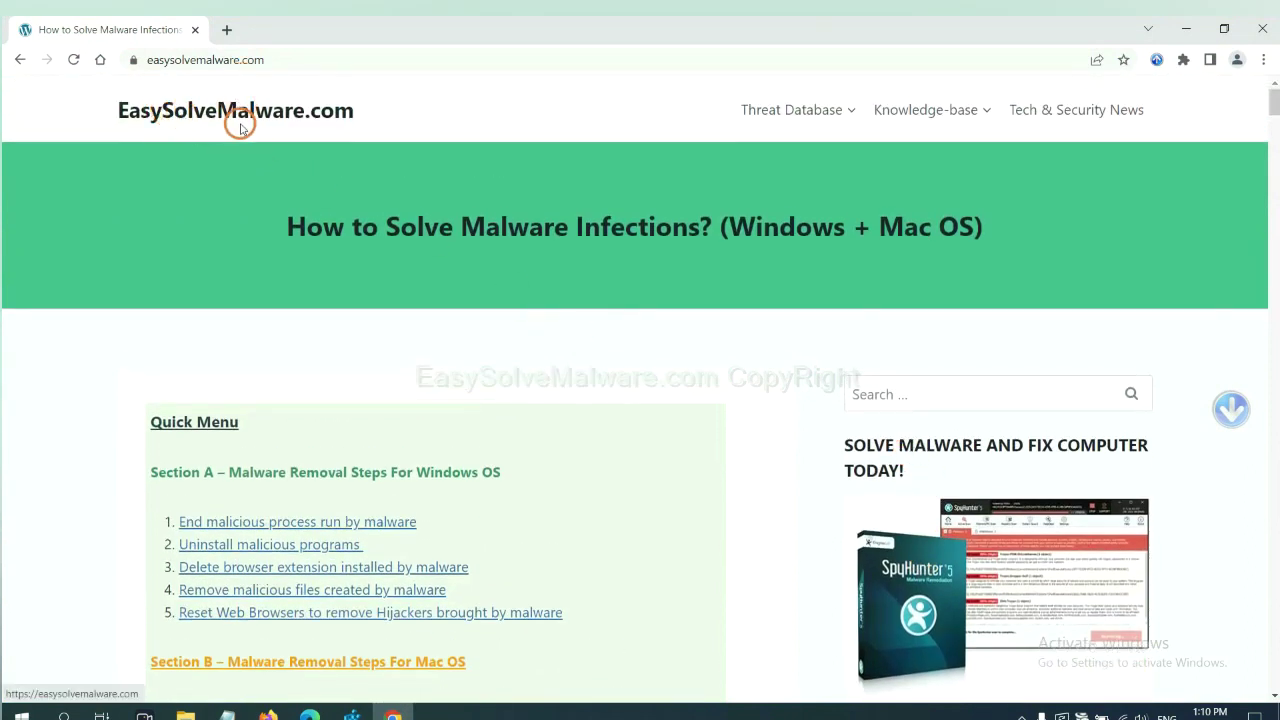
pyautogui.scroll(-3, 1060, 505)
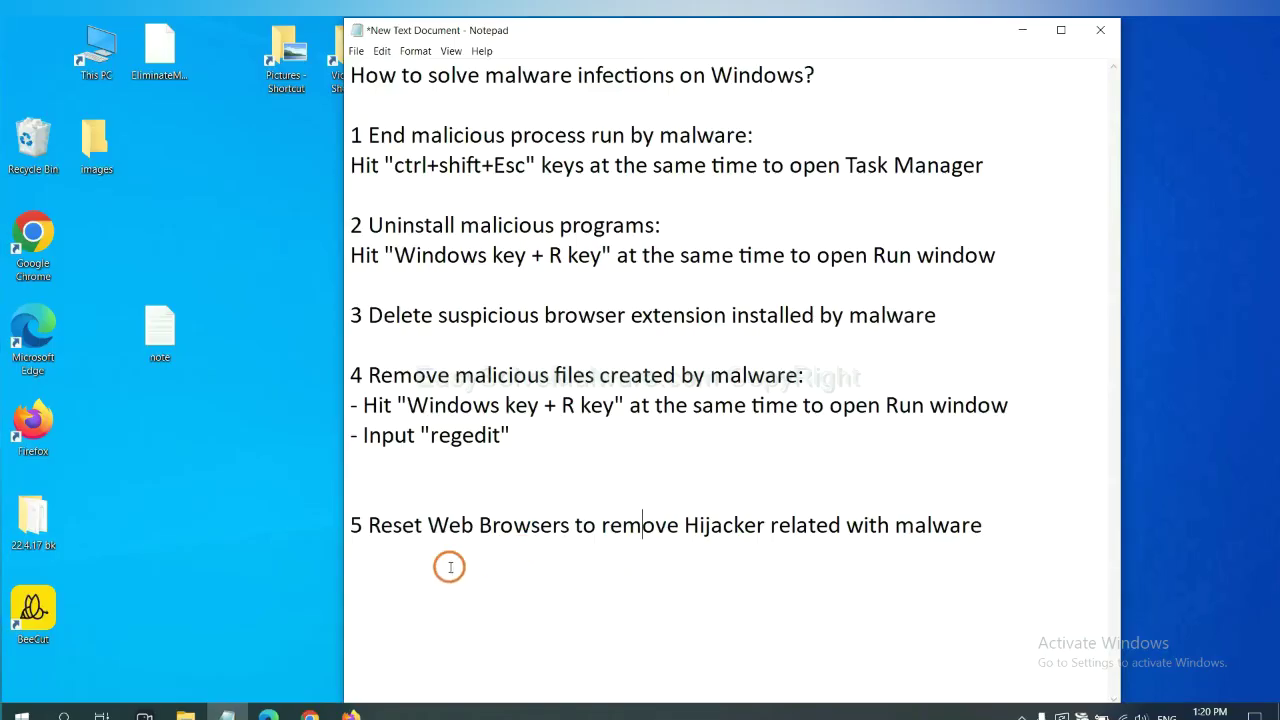
# Step: Switch to Chrome, search its settings for "reset" and open the dialog for restoring settings to their original defaults
pyautogui.click(308, 714)
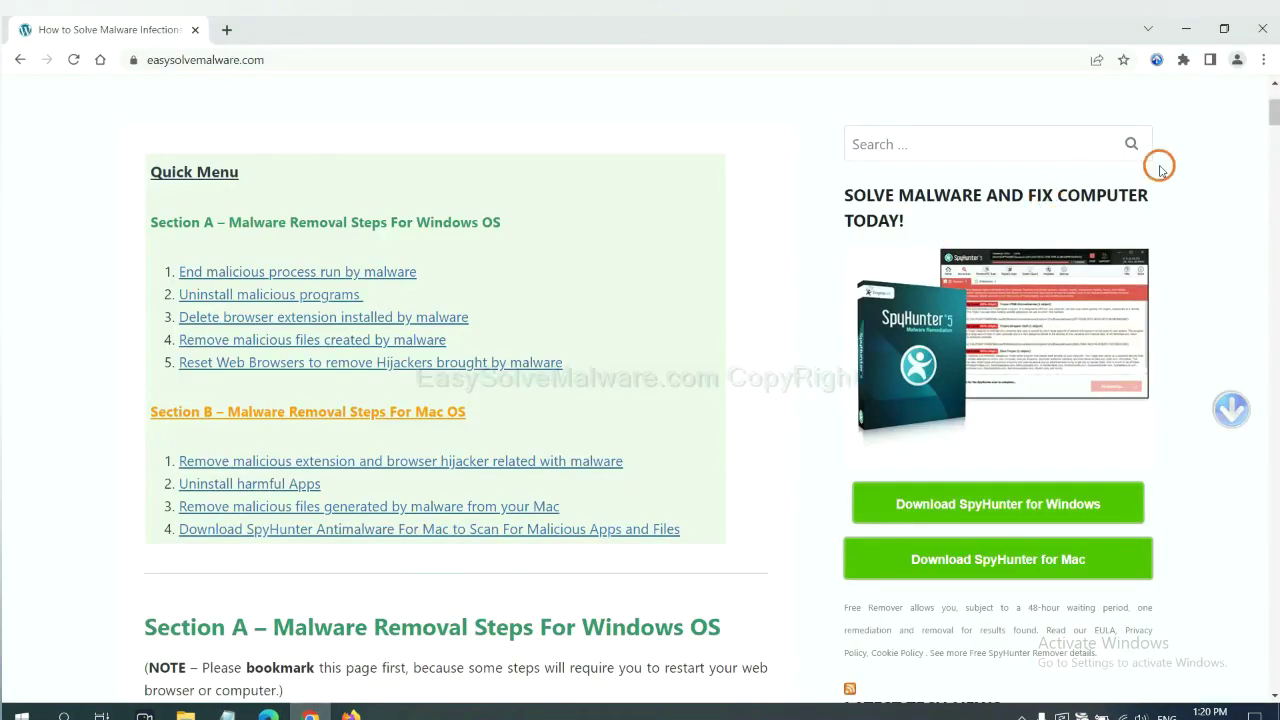
pyautogui.click(1266, 62)
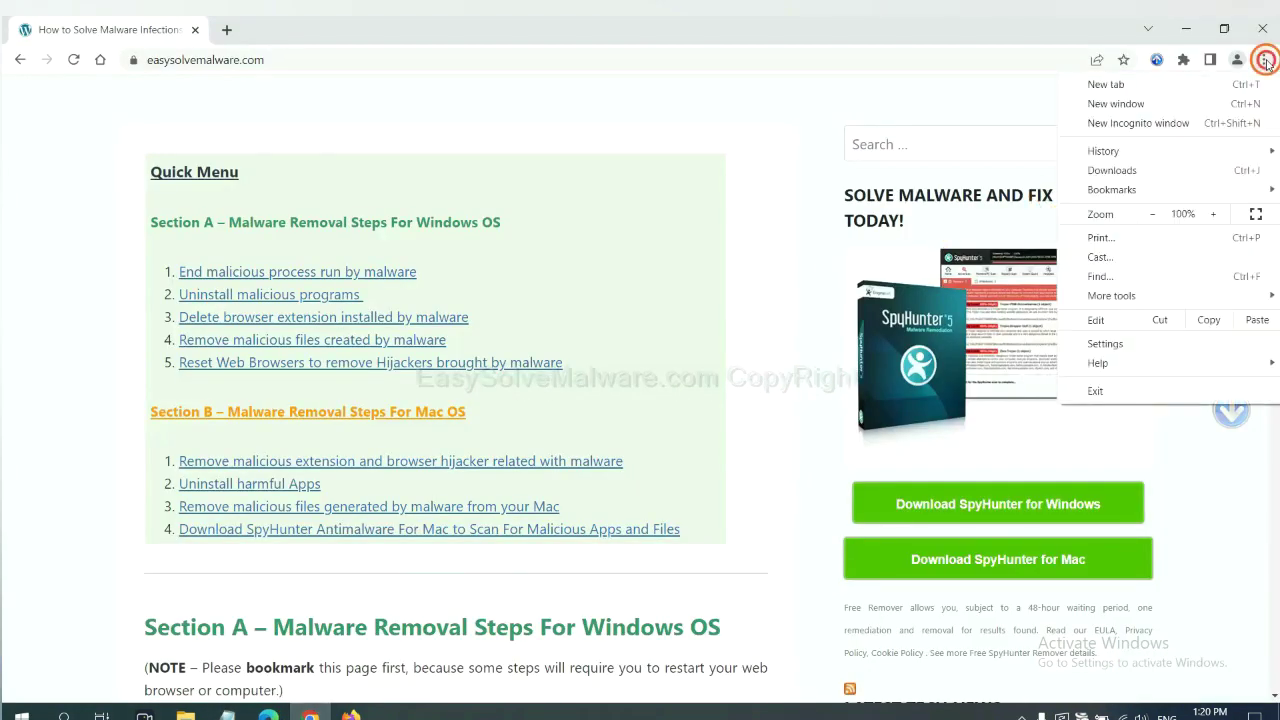
pyautogui.click(1118, 343)
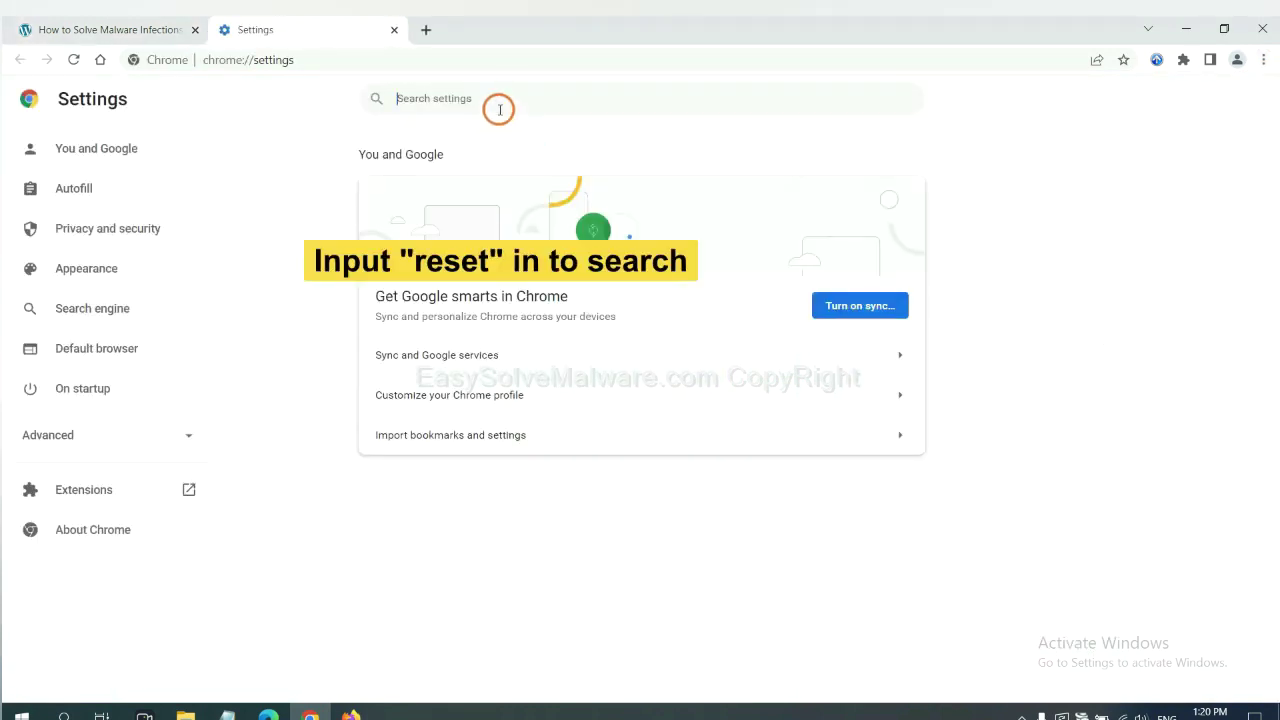
pyautogui.click(499, 109)
pyautogui.write('reset')
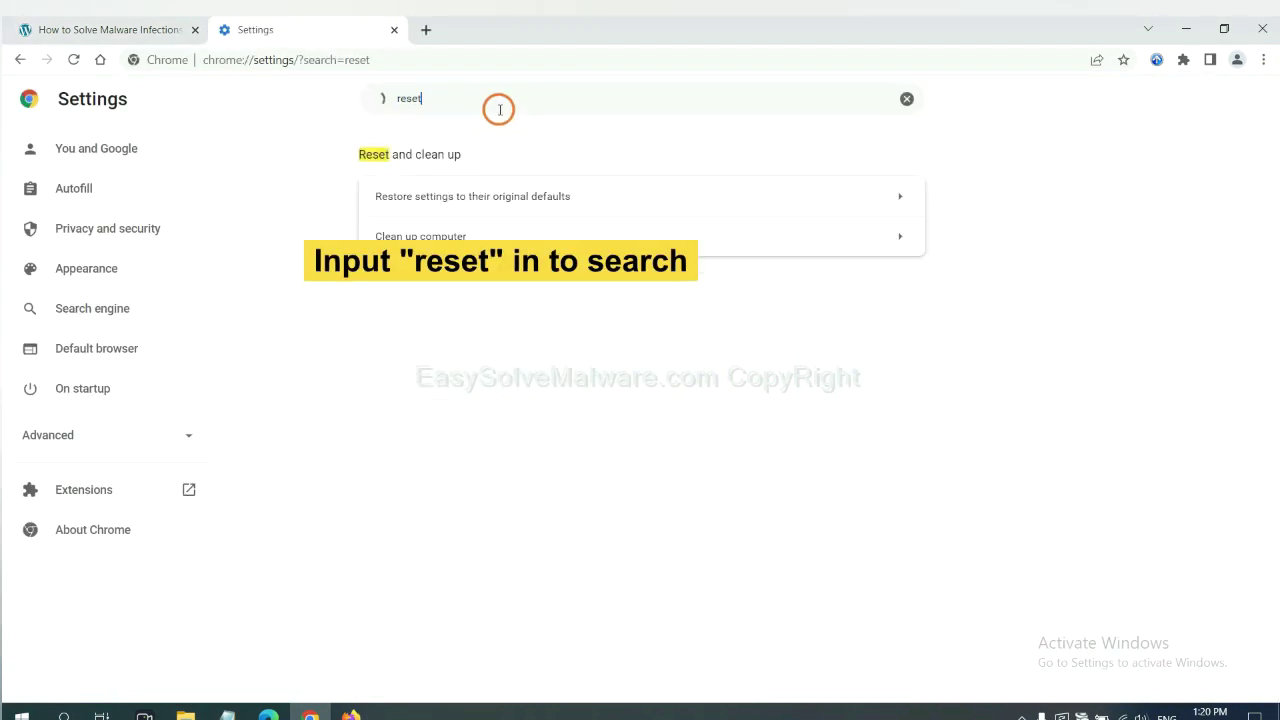
pyautogui.click(553, 196)
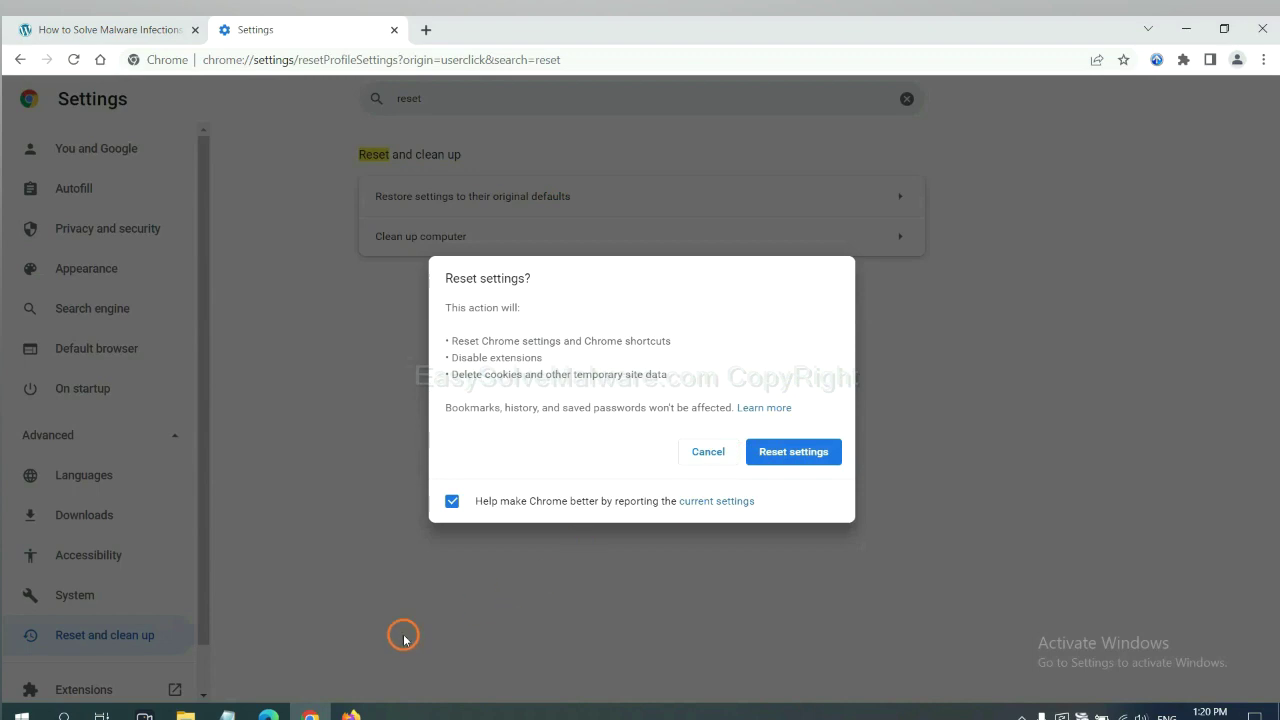
# Step: Switch to Firefox, open its Troubleshooting Information page and bring up the Refresh Firefox dialog
pyautogui.click(352, 714)
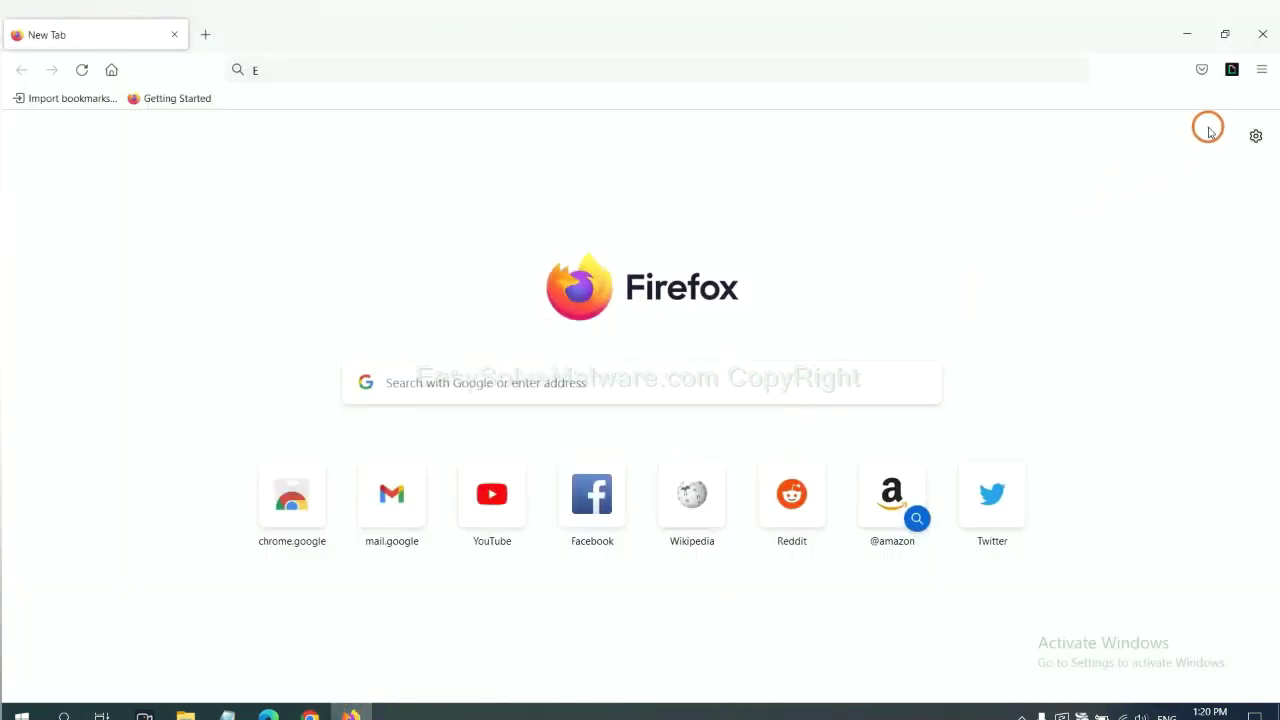
pyautogui.click(1262, 70)
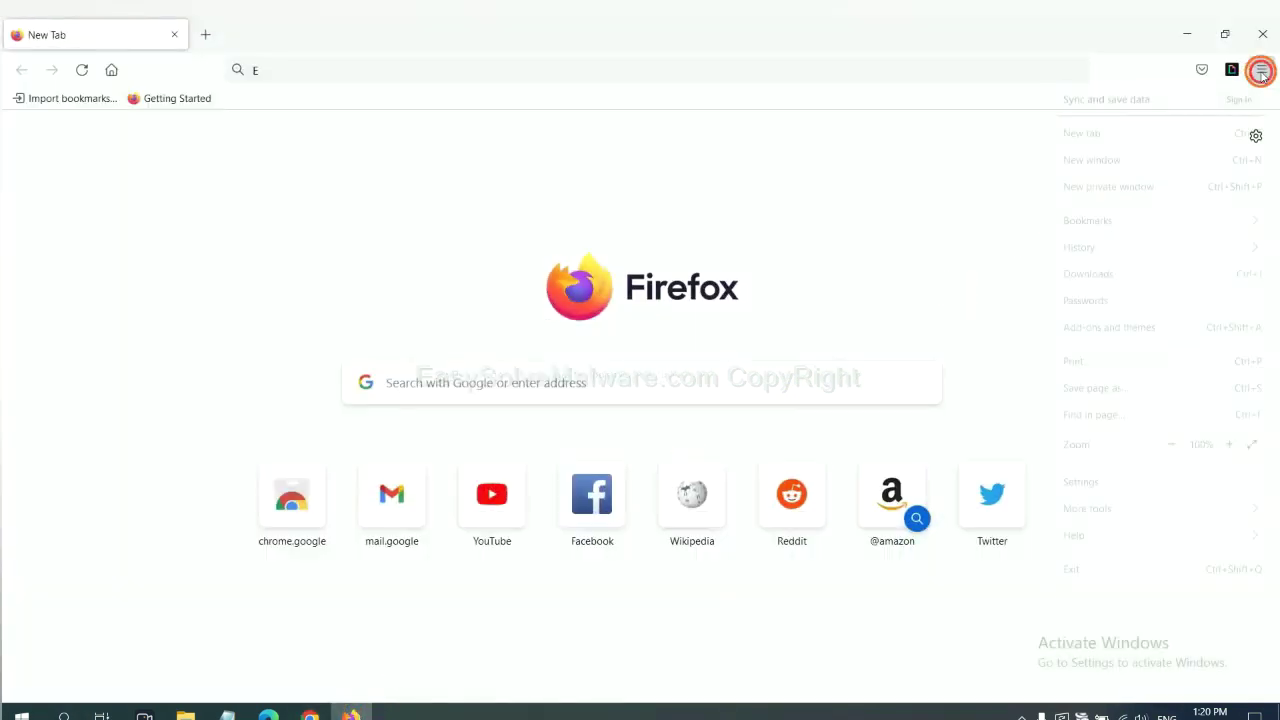
pyautogui.click(1101, 537)
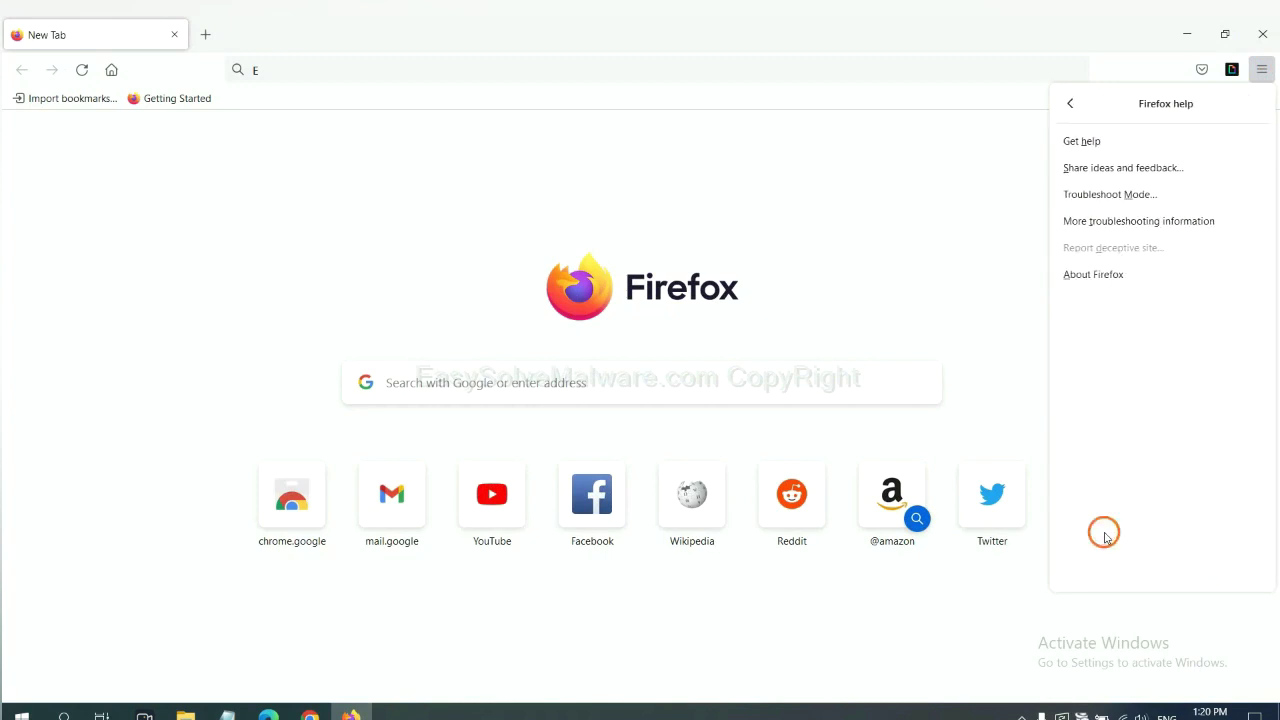
pyautogui.click(1125, 223)
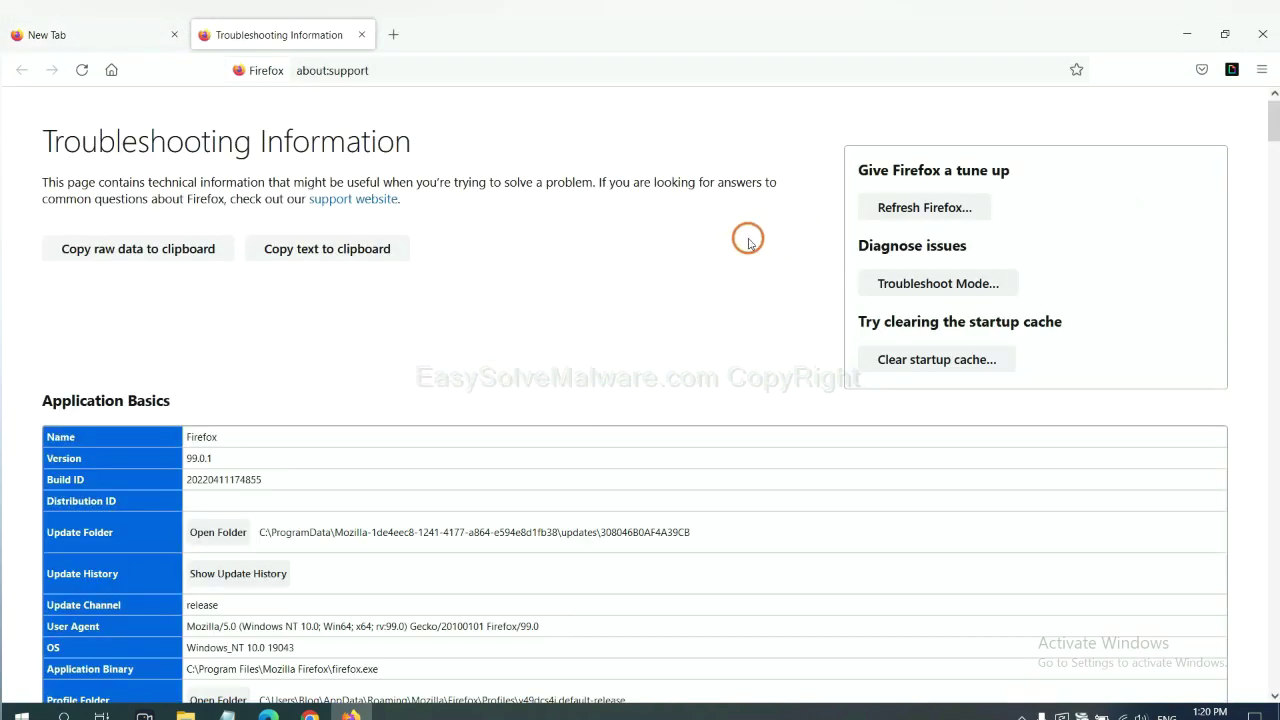
pyautogui.click(901, 212)
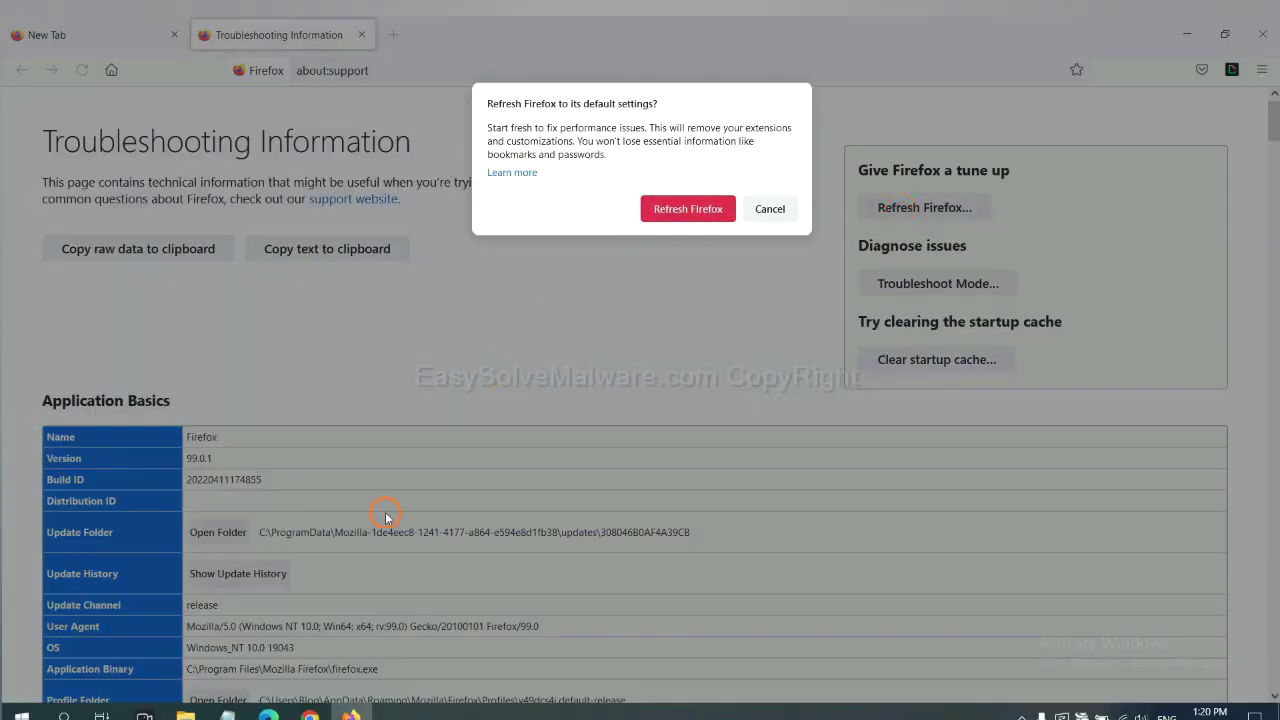
# Step: Switch to Microsoft Edge, search its settings for "reset" and open the dialog for restoring settings to their default values
pyautogui.click(268, 714)
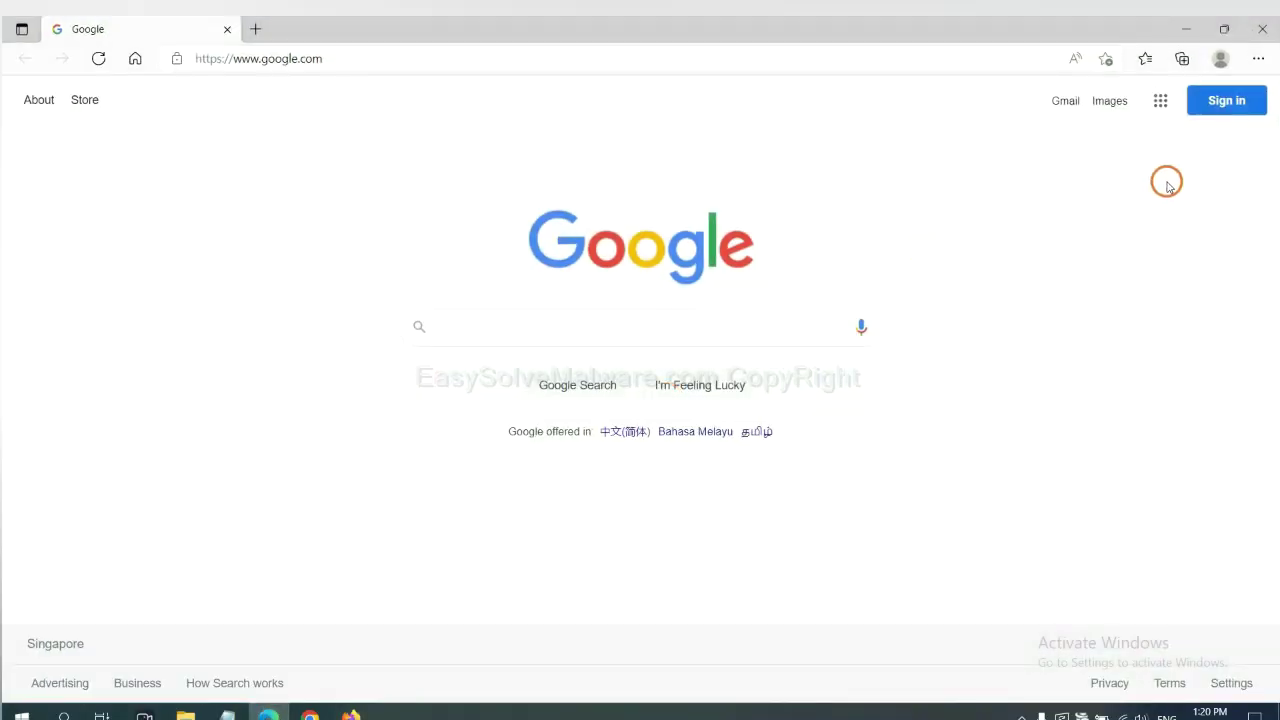
pyautogui.click(1258, 60)
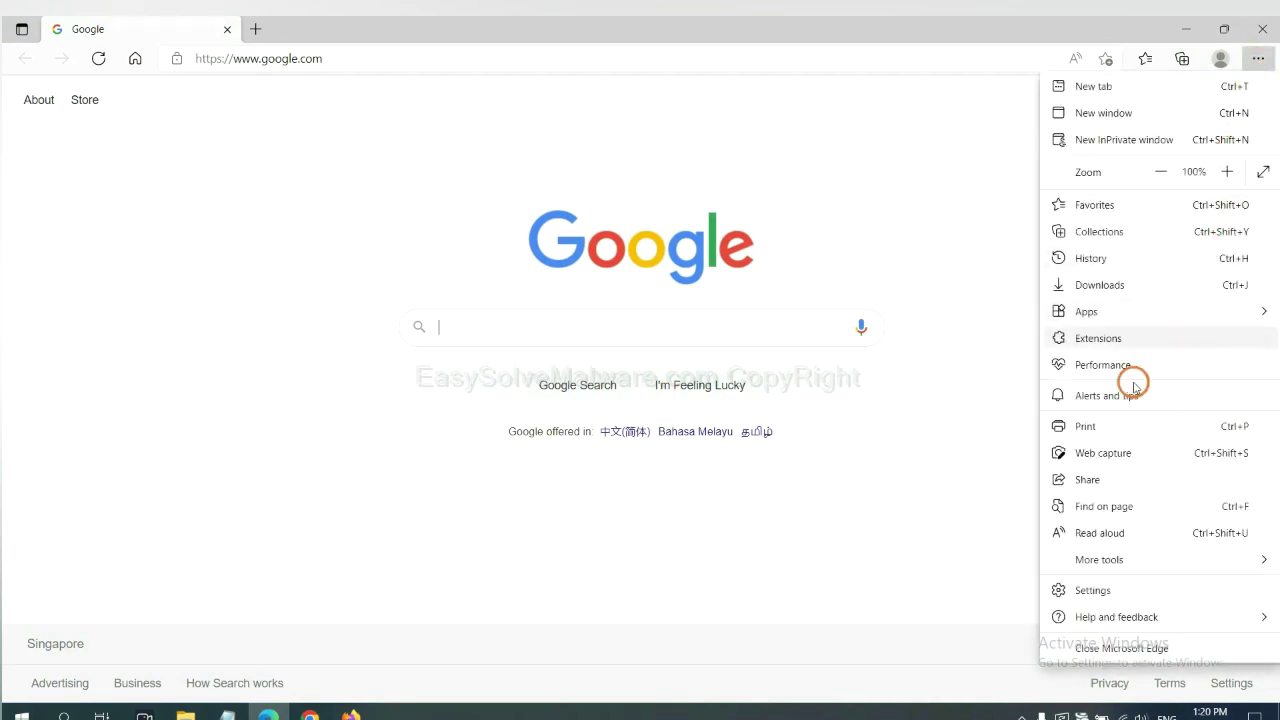
pyautogui.click(1106, 592)
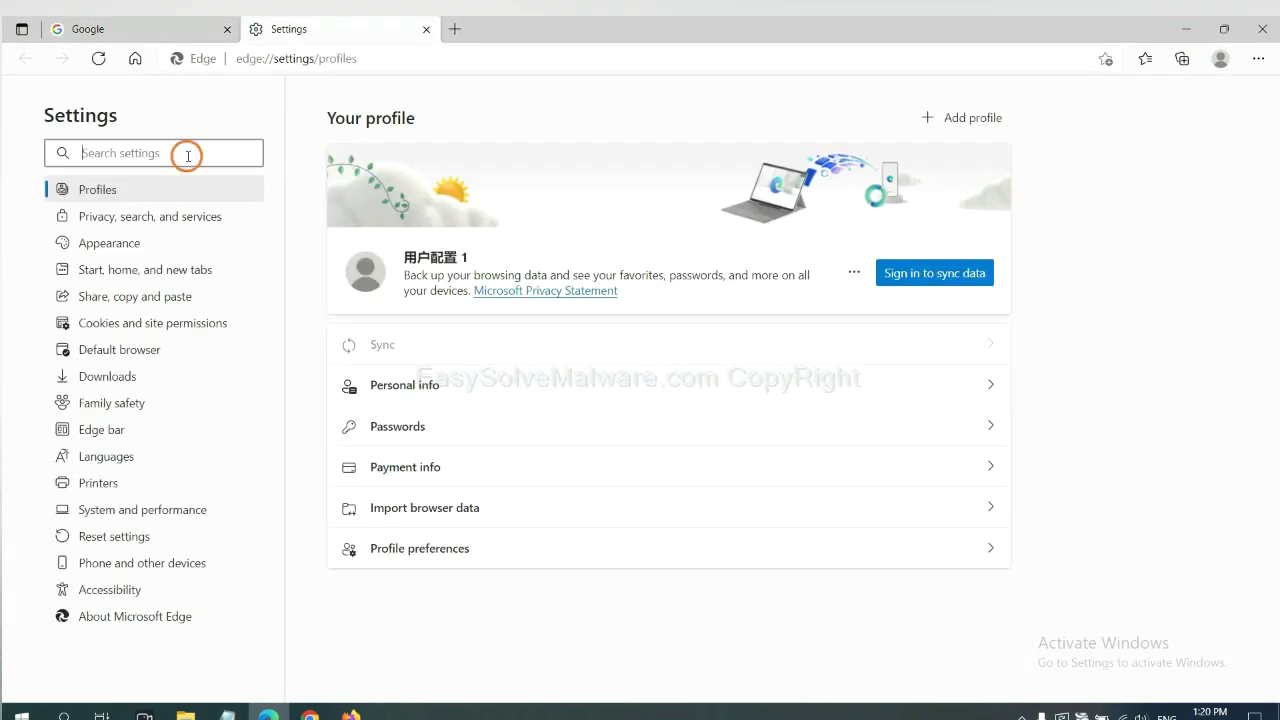
pyautogui.write('reset')
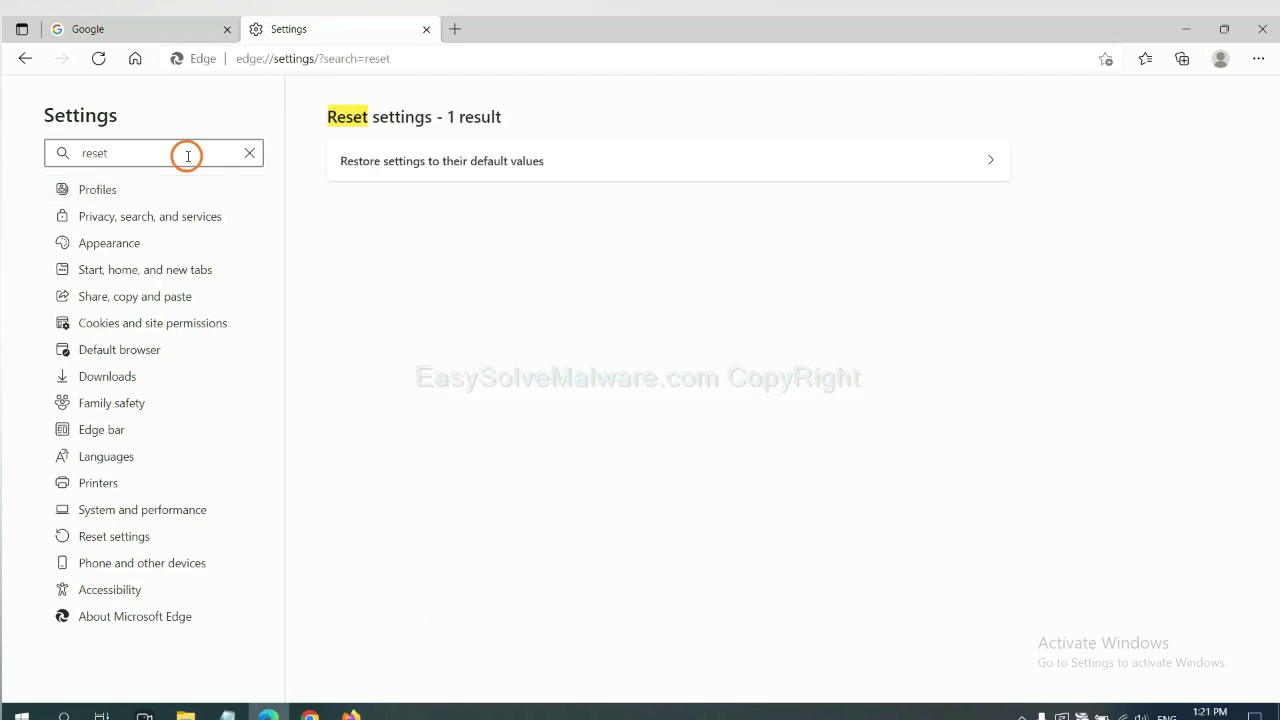
pyautogui.click(450, 158)
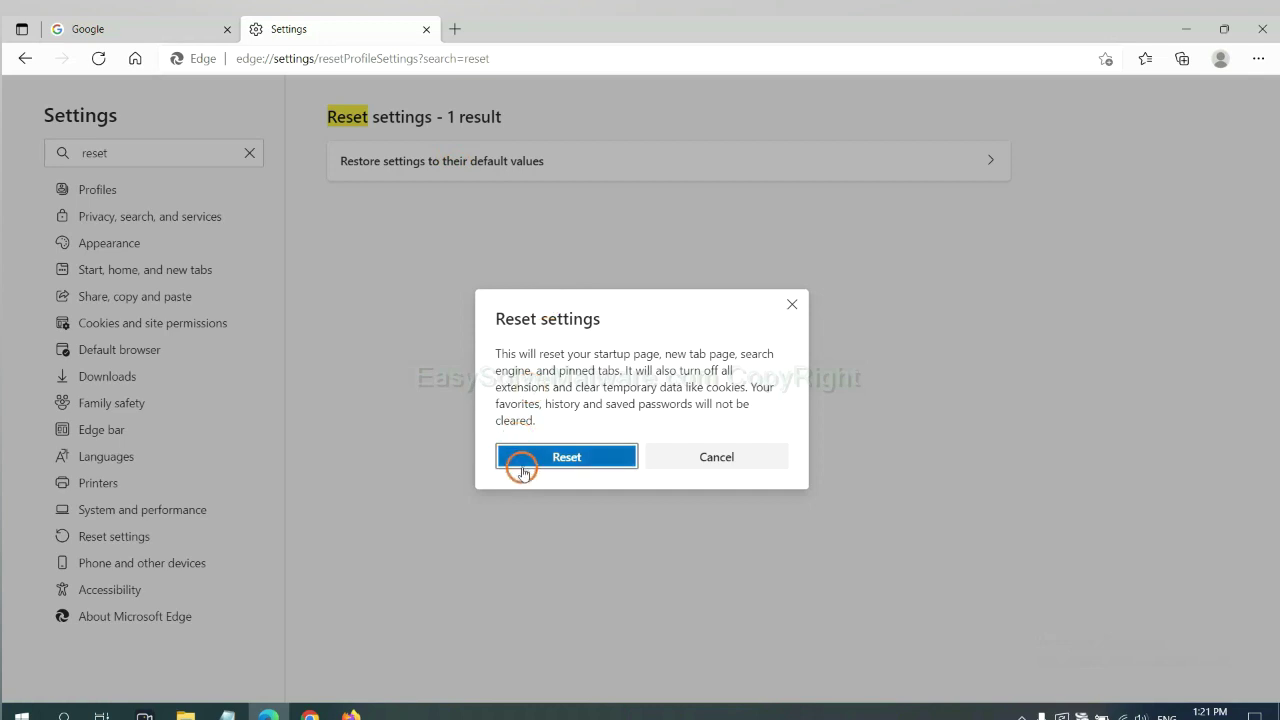